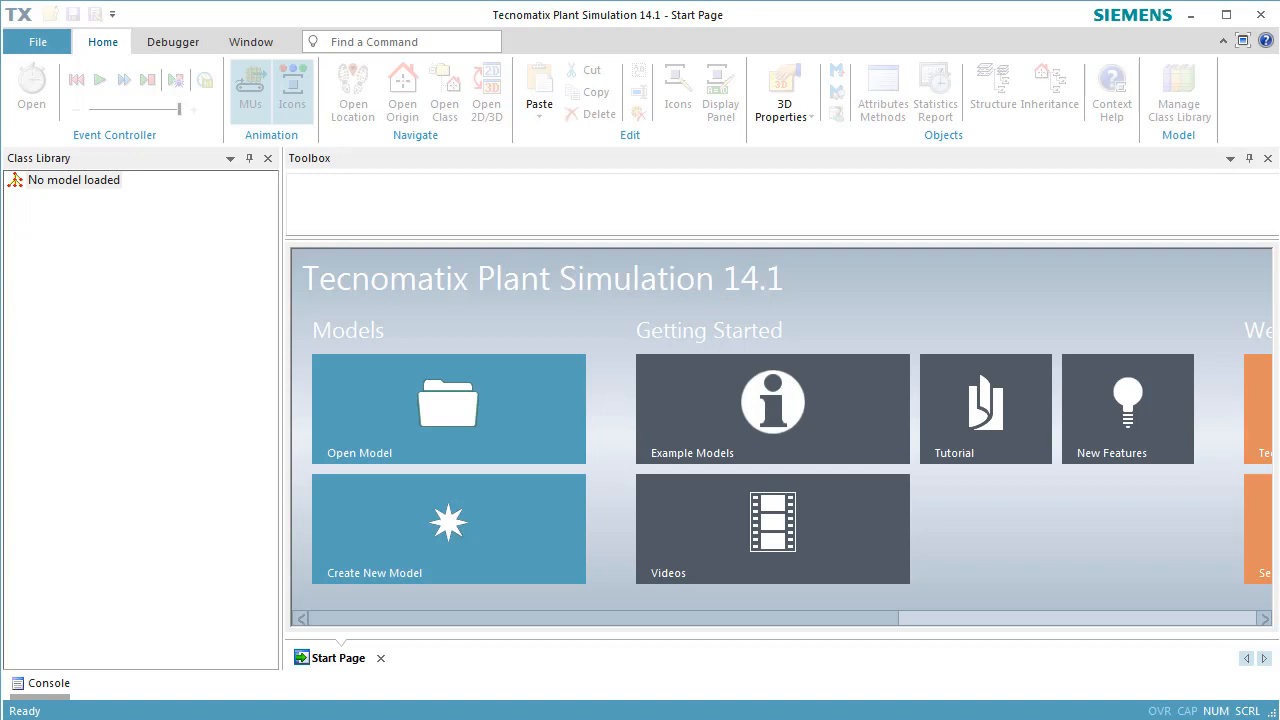
# Create a new model and open the existing frame in the UserObjects folder of the class library.
pyautogui.click(530, 510)
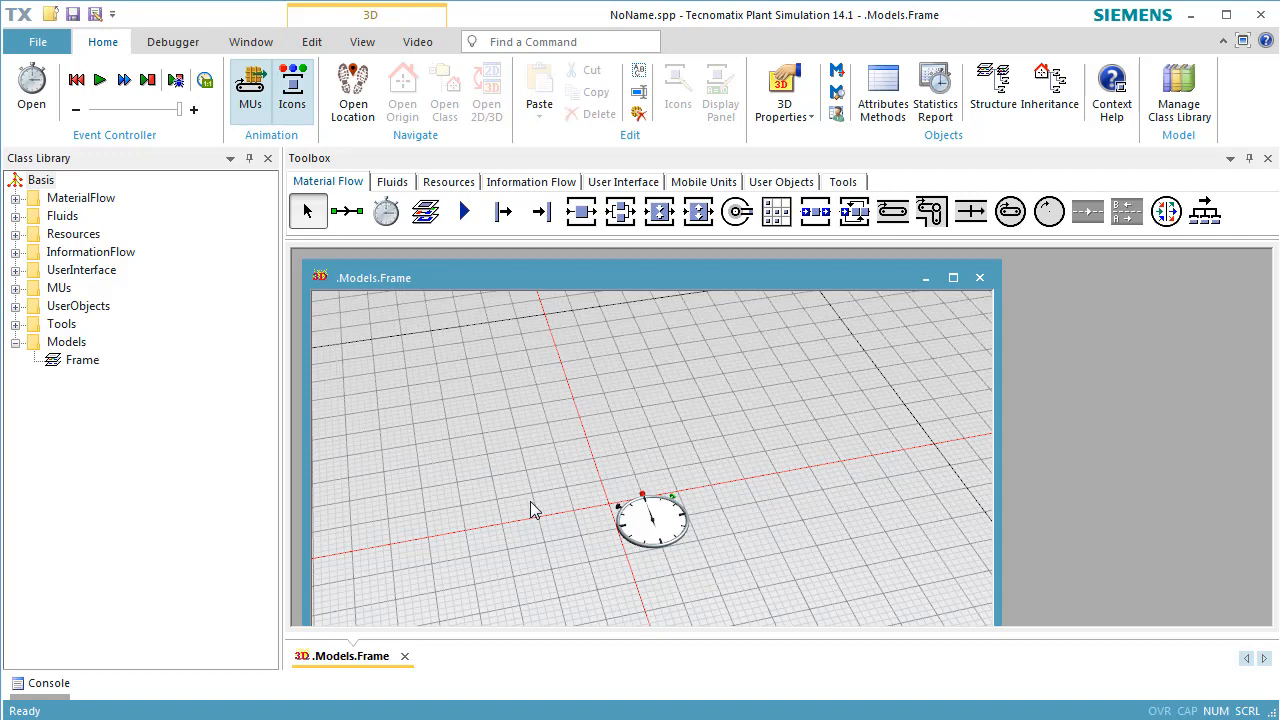
pyautogui.click(15, 307)
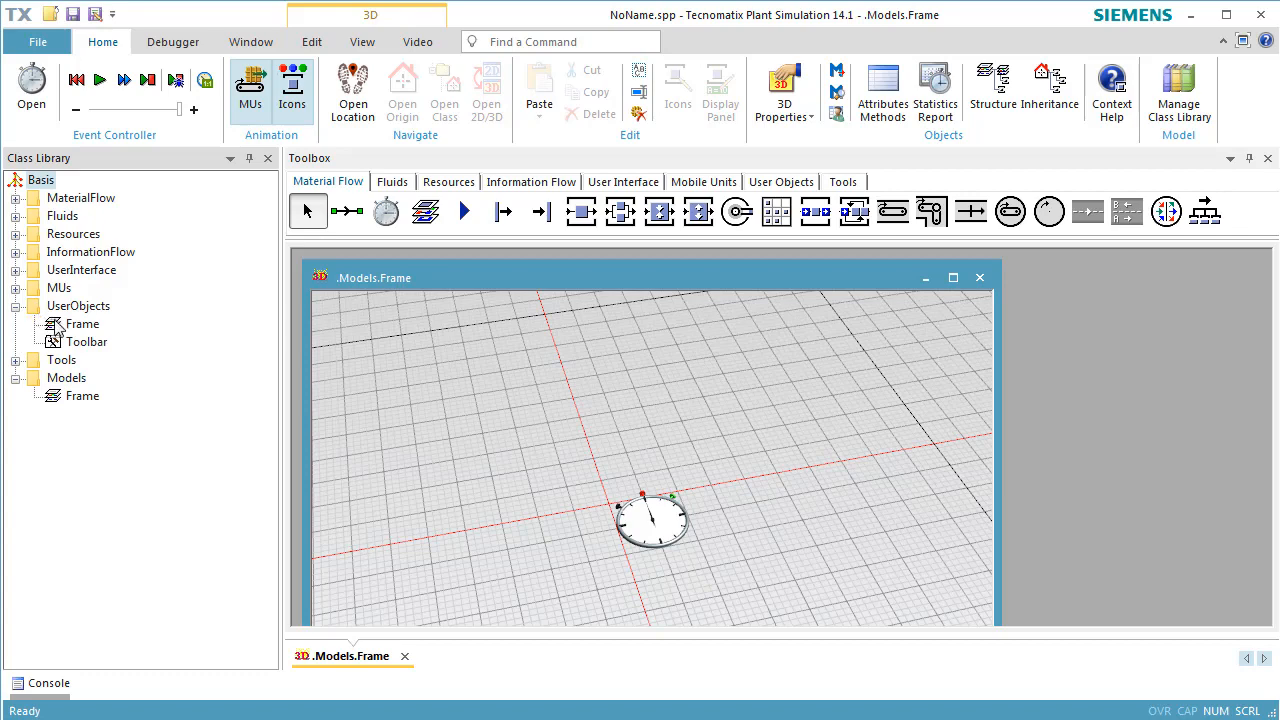
pyautogui.doubleClick(57, 328)
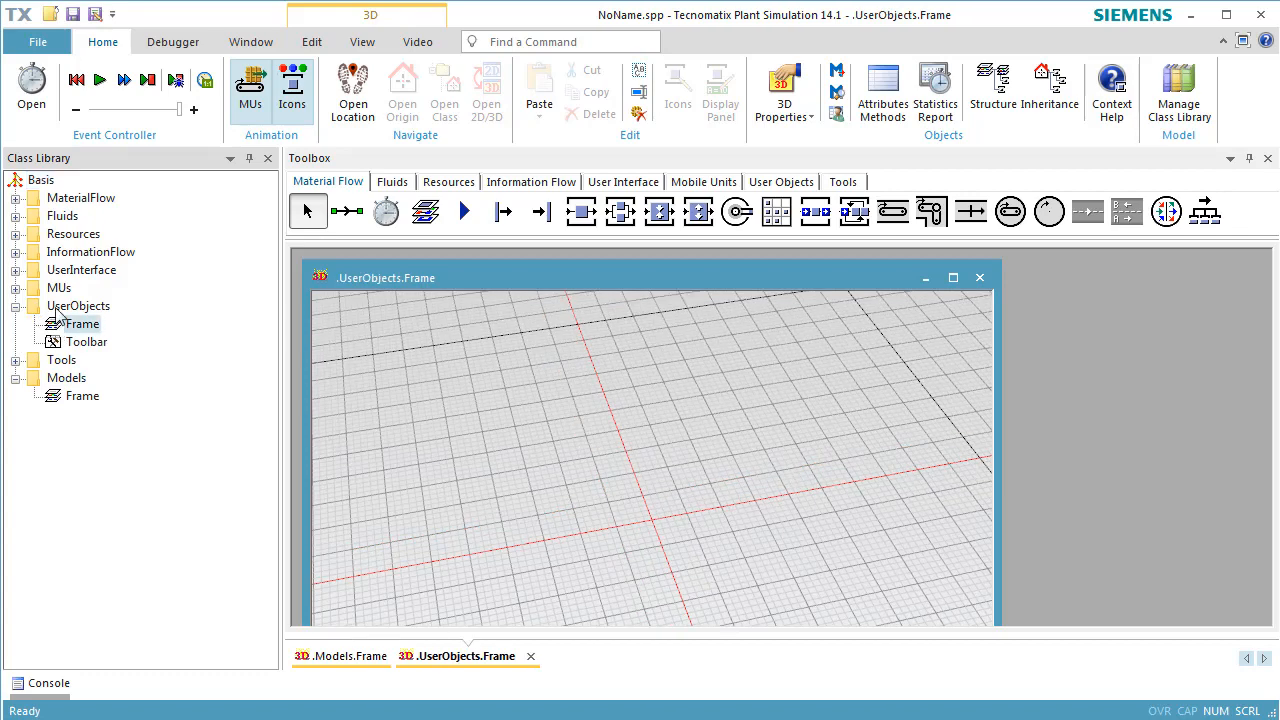
# Add a new frame to the UserObjects folder, keeping its default name.
pyautogui.click(56, 309)
pyautogui.rightClick(56, 309)
pyautogui.click(205, 353)
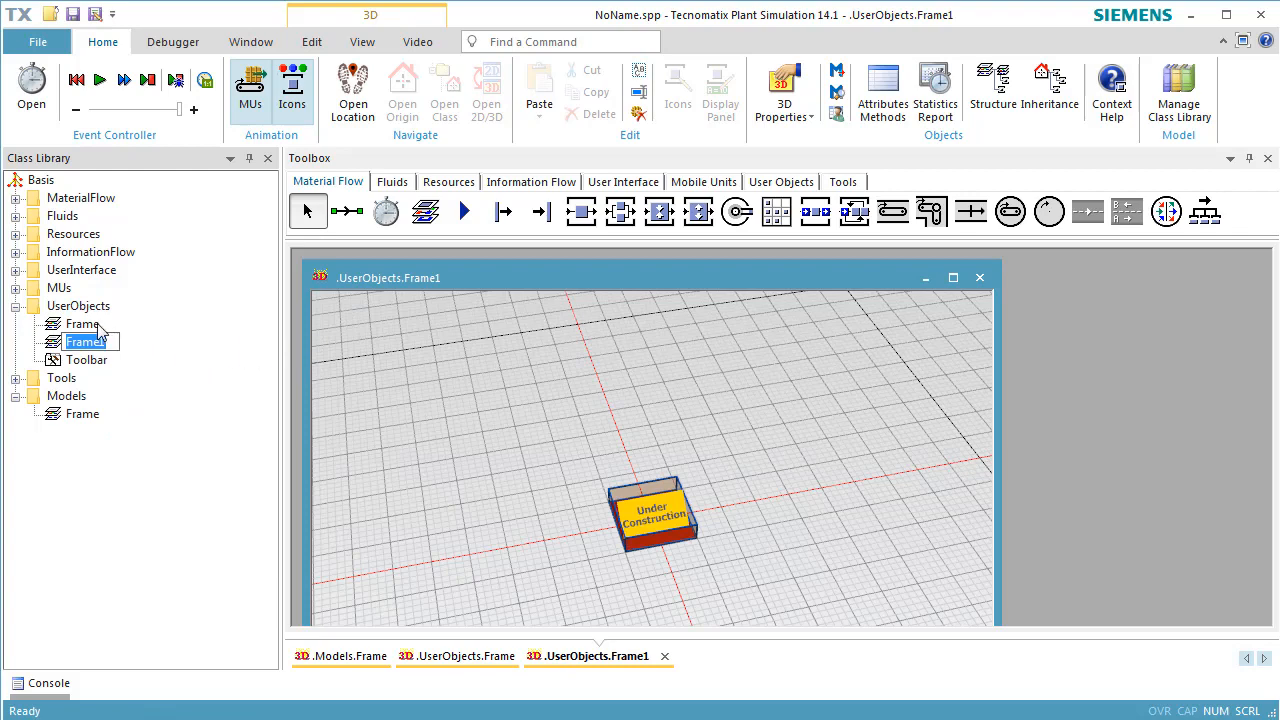
pyautogui.press('Return')
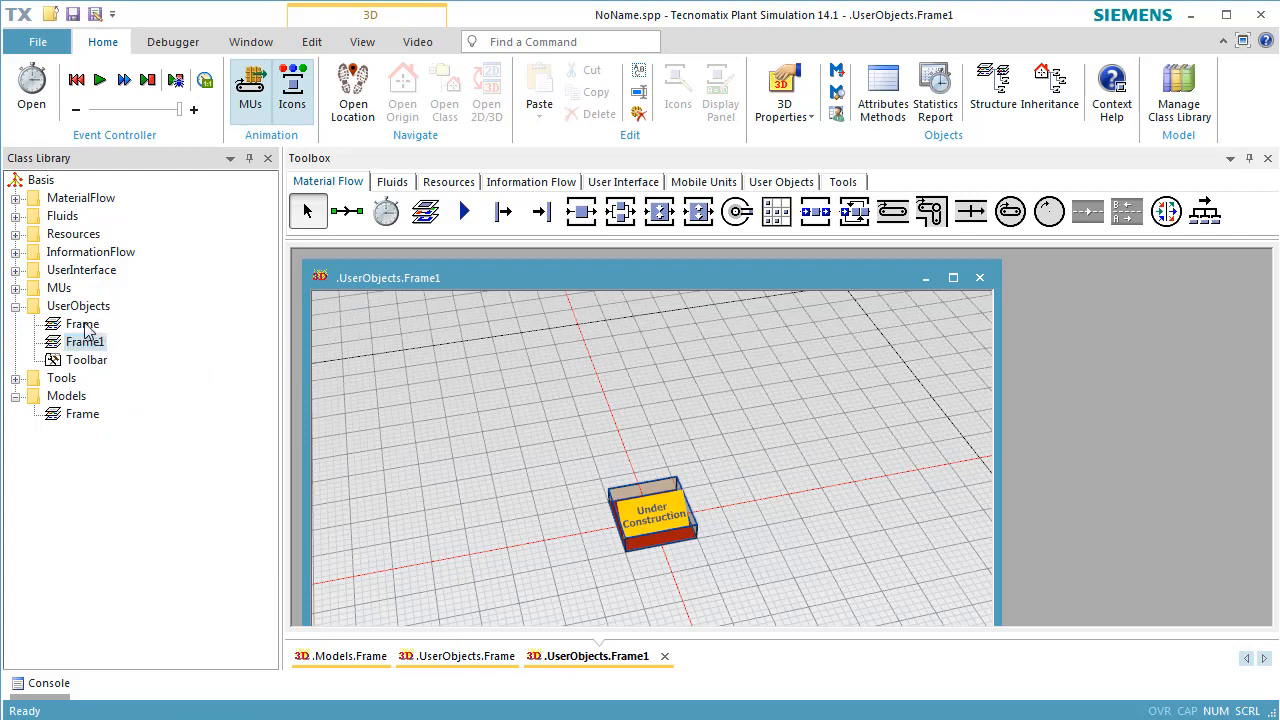
# Rename the original frame in the UserObjects folder as MyStation.
pyautogui.click(85, 326)
pyautogui.press('F2')
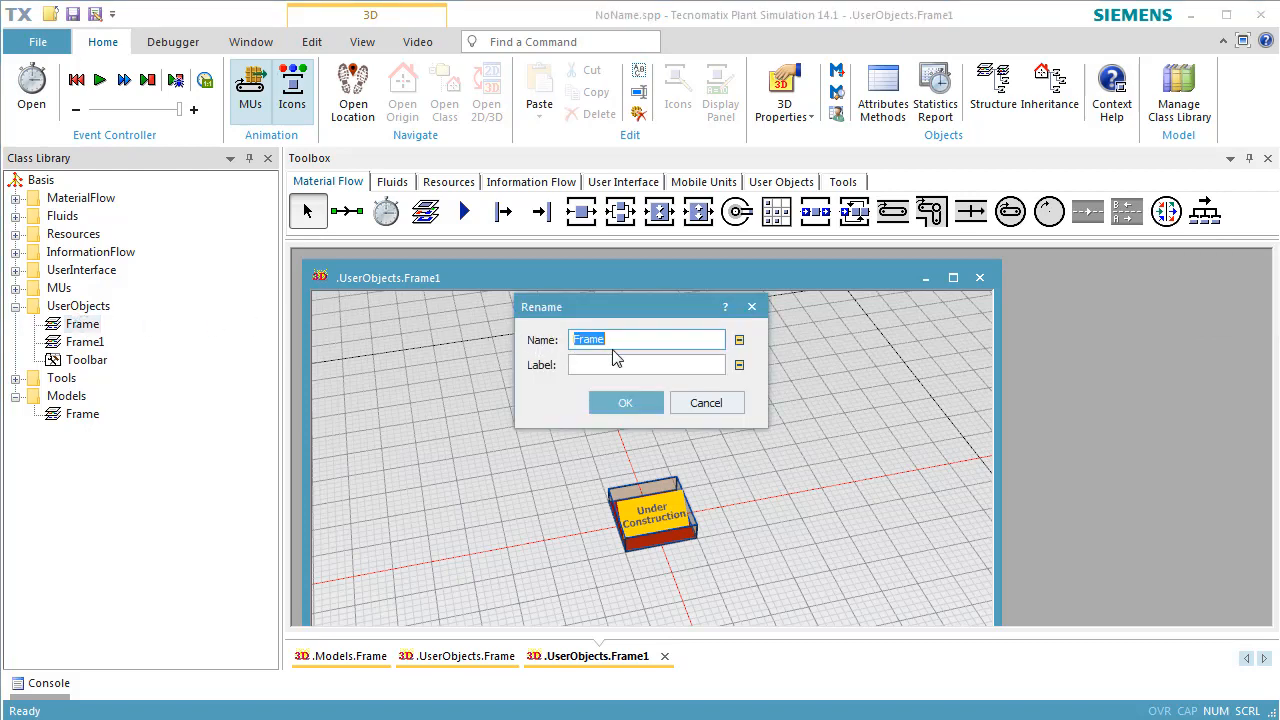
pyautogui.write('MyStation')
pyautogui.click(650, 401)
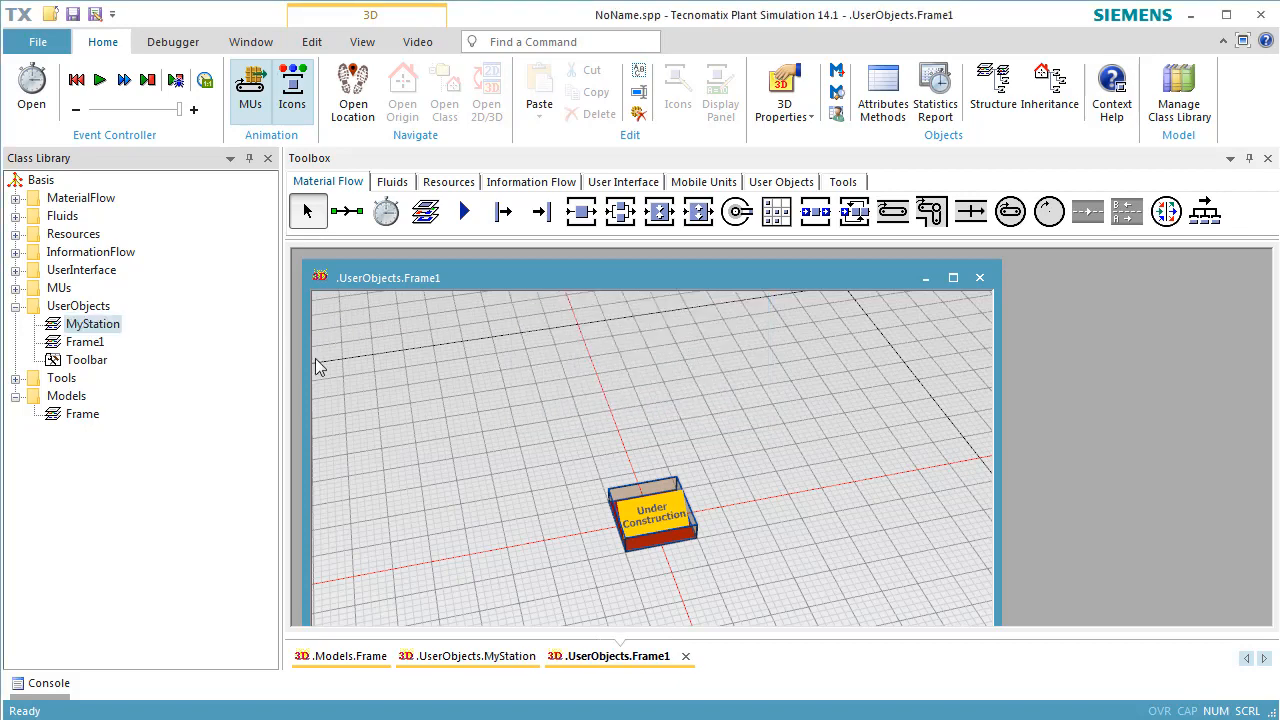
# Open the MyStation frame maximized and switch it to the planning view.
pyautogui.doubleClick(112, 332)
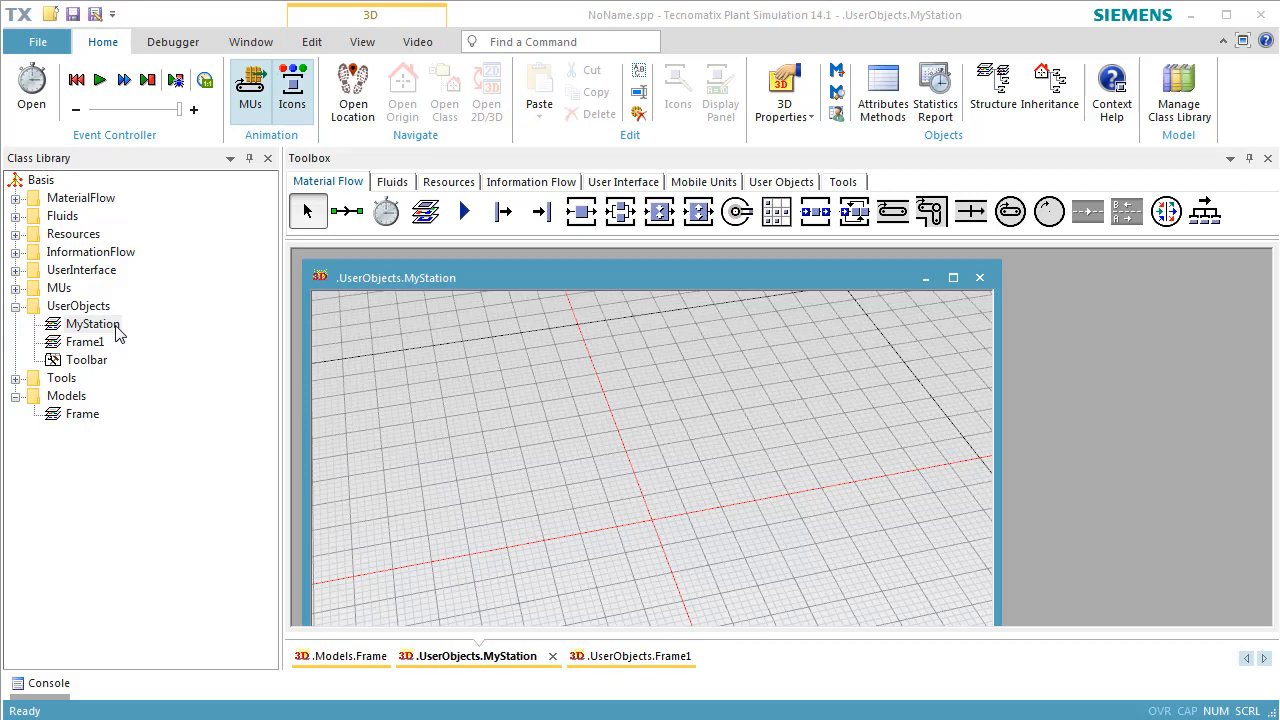
pyautogui.click(953, 279)
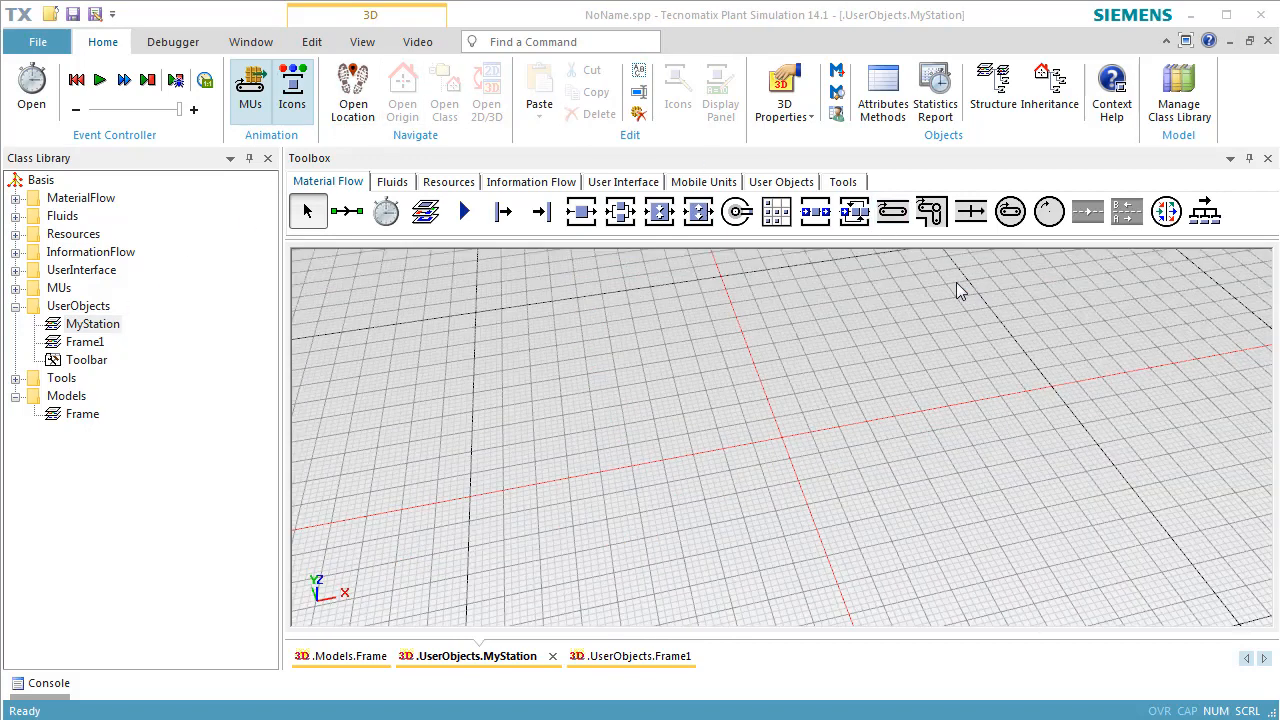
pyautogui.click(362, 42)
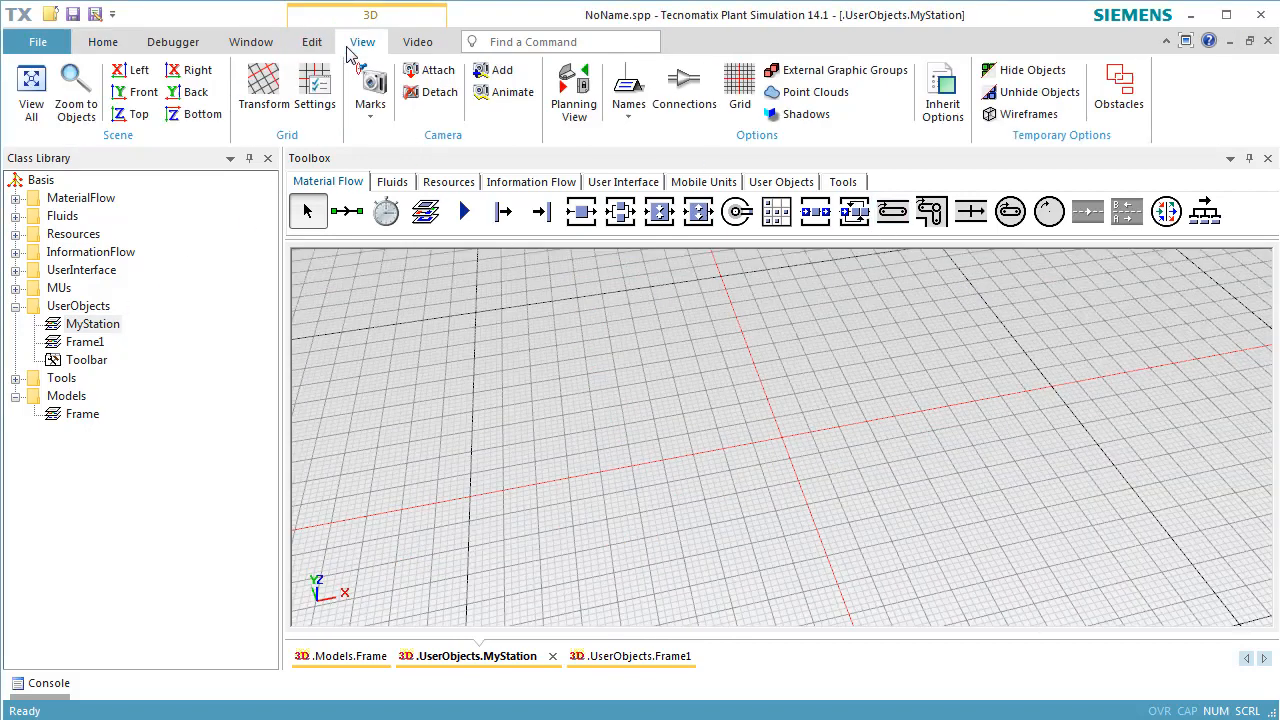
pyautogui.click(576, 116)
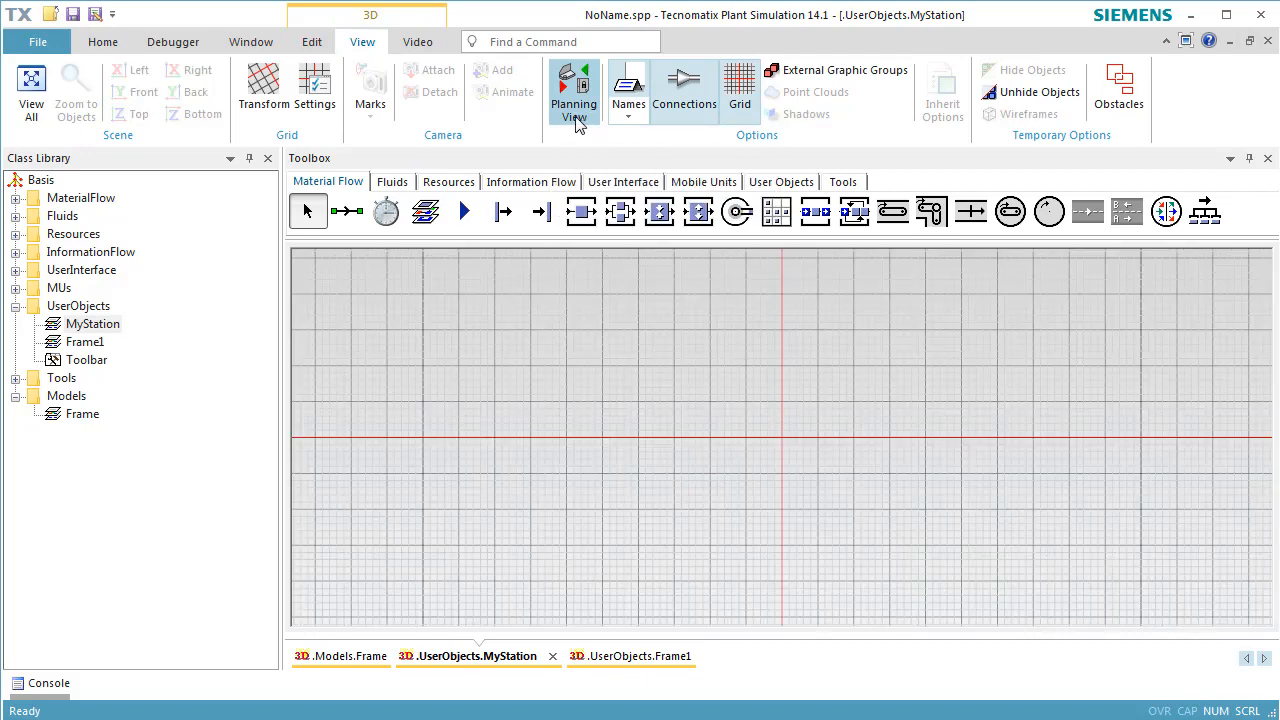
# Insert a processing station at the origin of MyStation and a buffer directly on either side of it.
pyautogui.click(581, 211)
pyautogui.click(779, 443)
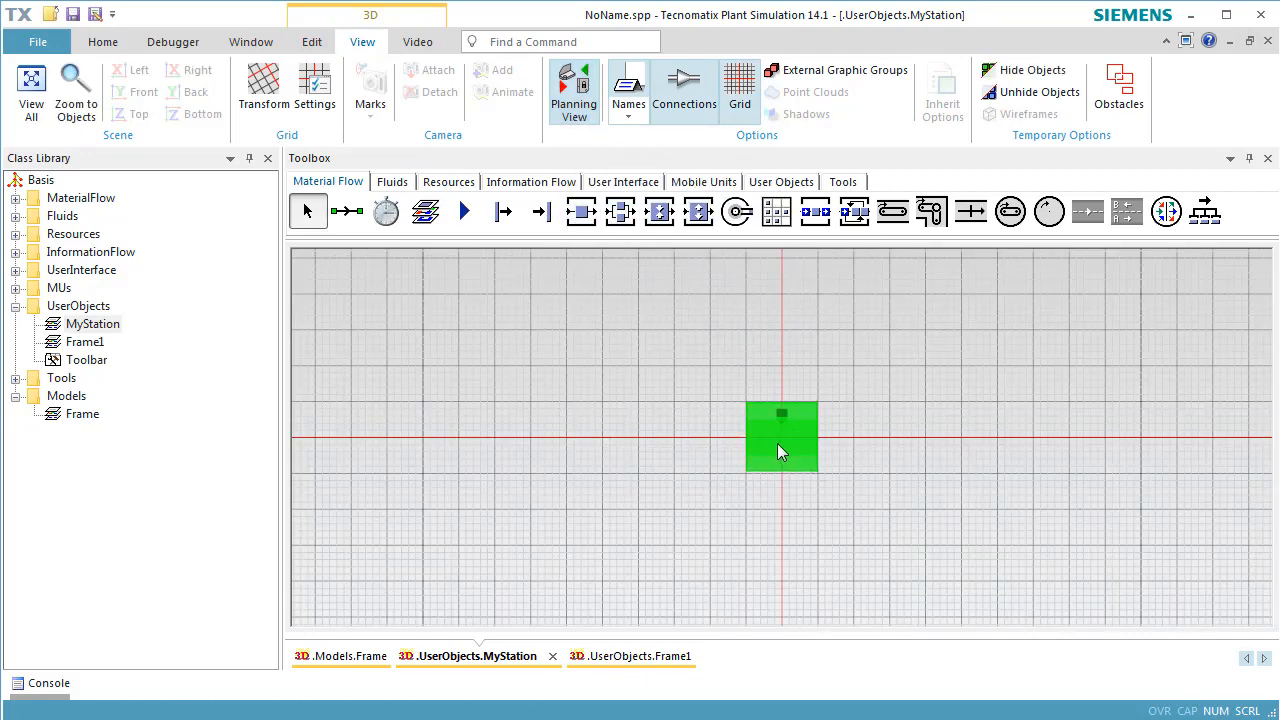
pyautogui.click(813, 215)
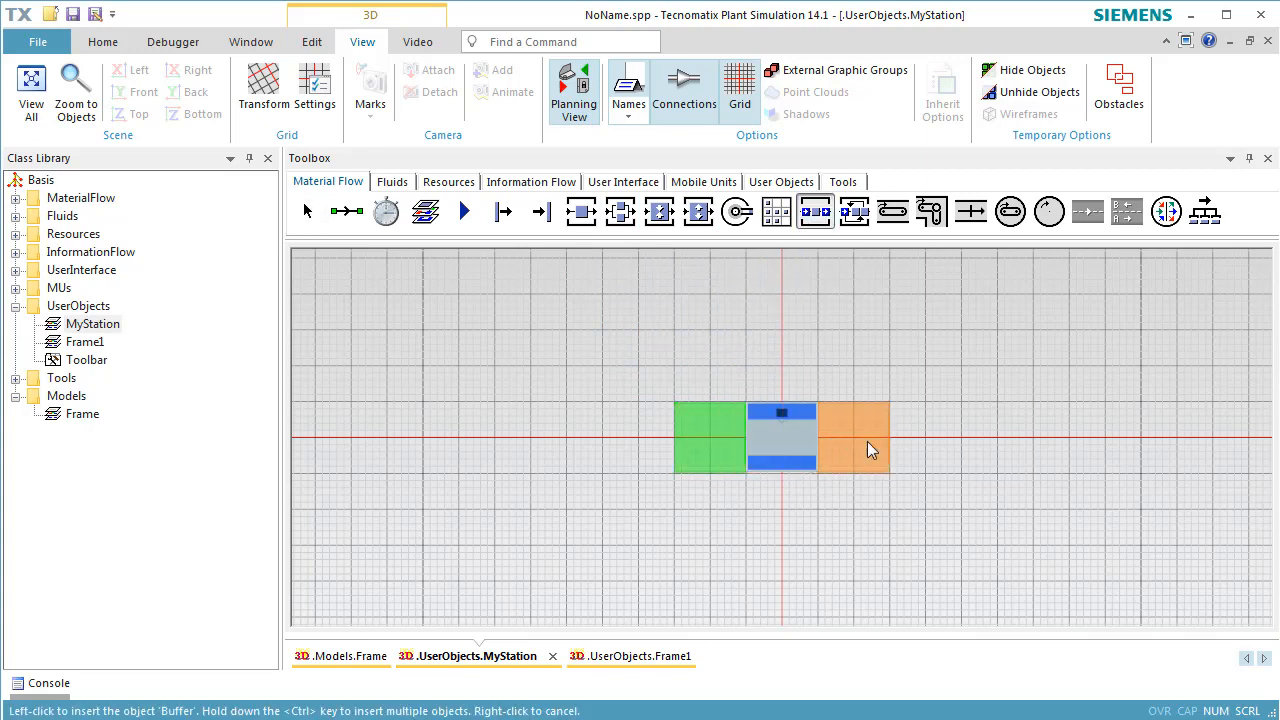
pyautogui.keyDown('ctrl'); pyautogui.click(856, 438); pyautogui.keyUp('ctrl')
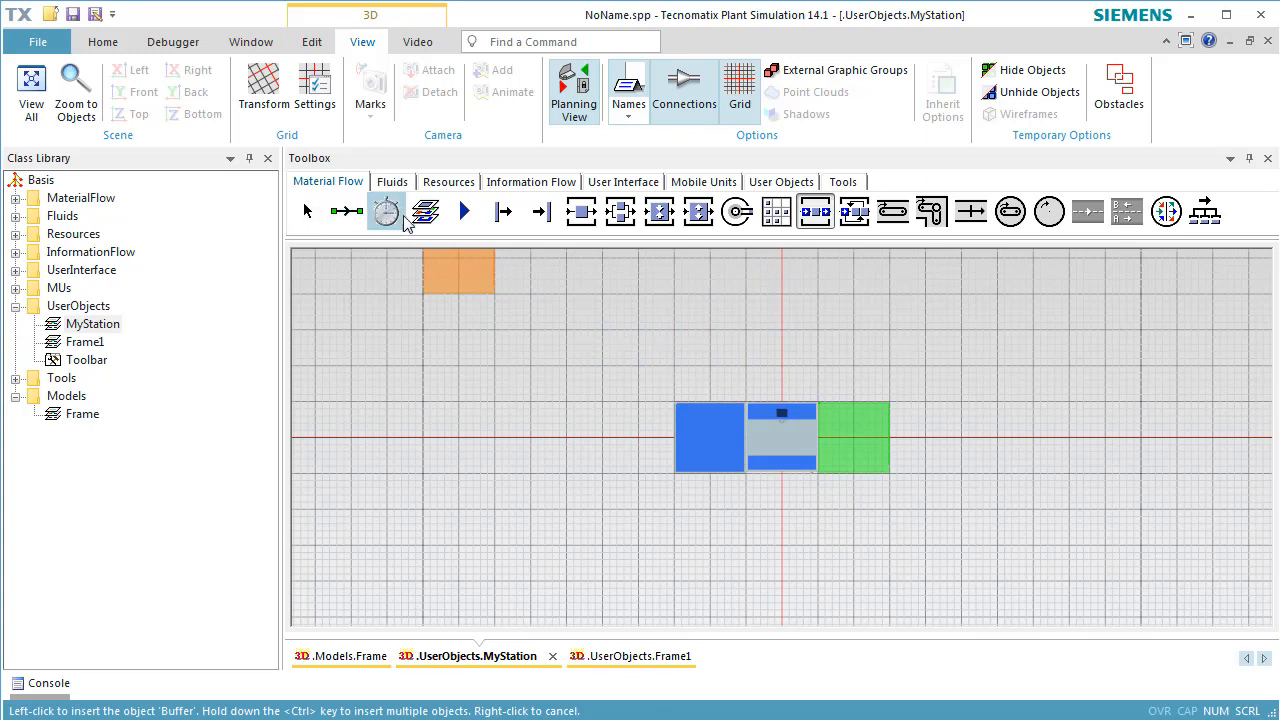
# Place an Interface at the outer edge of each buffer and connect the material flow from entry to exit.
pyautogui.click(464, 211)
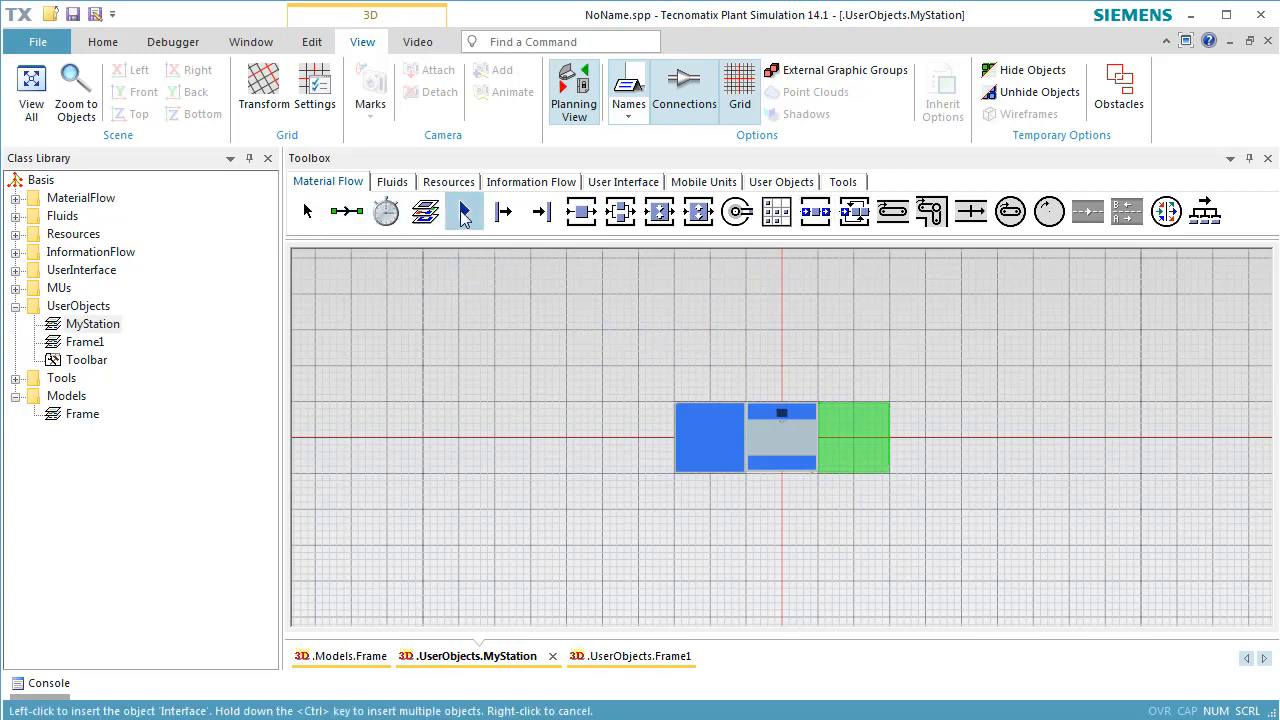
pyautogui.keyDown('ctrl'); pyautogui.click(668, 436); pyautogui.keyUp('ctrl')
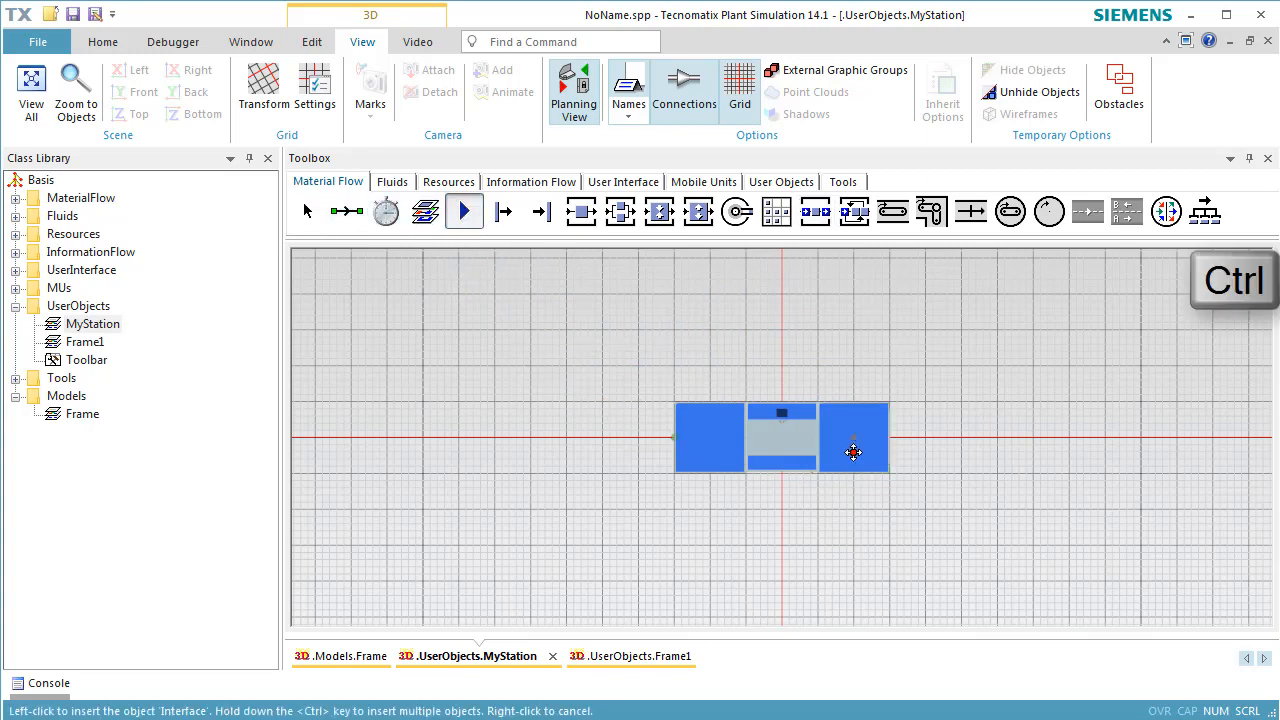
pyautogui.keyDown('ctrl'); pyautogui.click(898, 442); pyautogui.keyUp('ctrl')
pyautogui.click(356, 222)
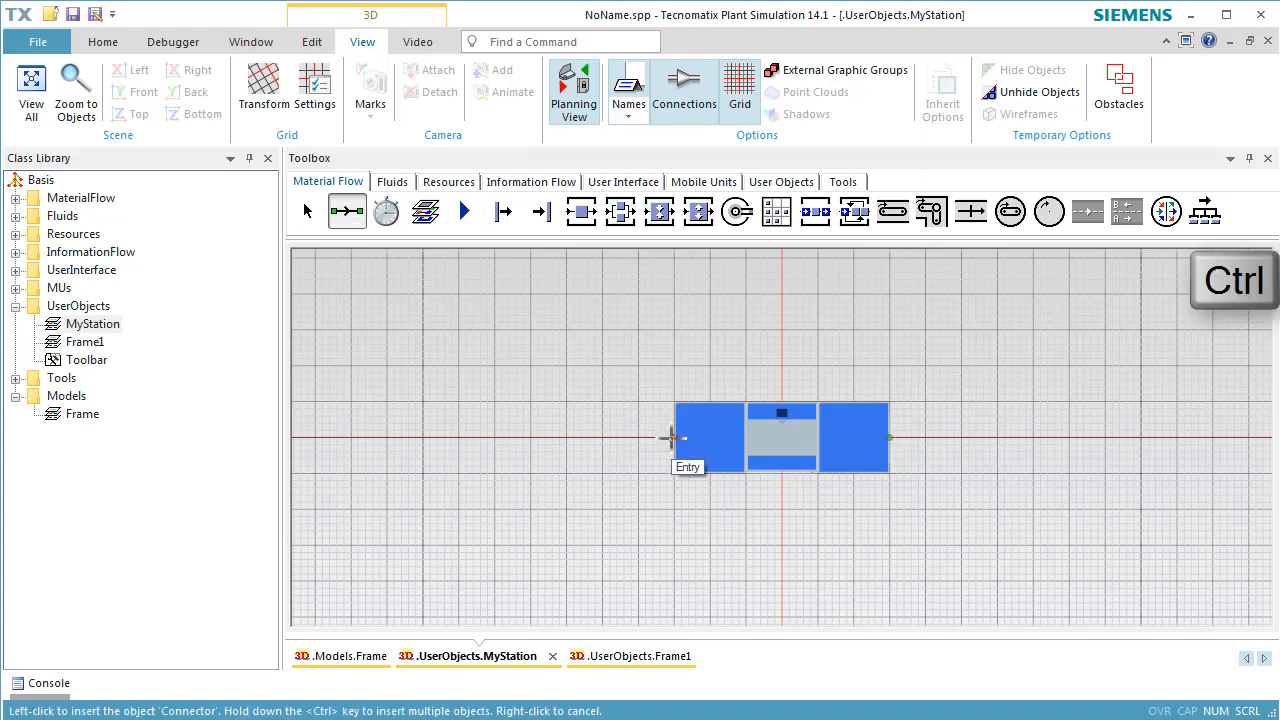
pyautogui.keyDown('ctrl'); pyautogui.click(670, 437); pyautogui.keyUp('ctrl')
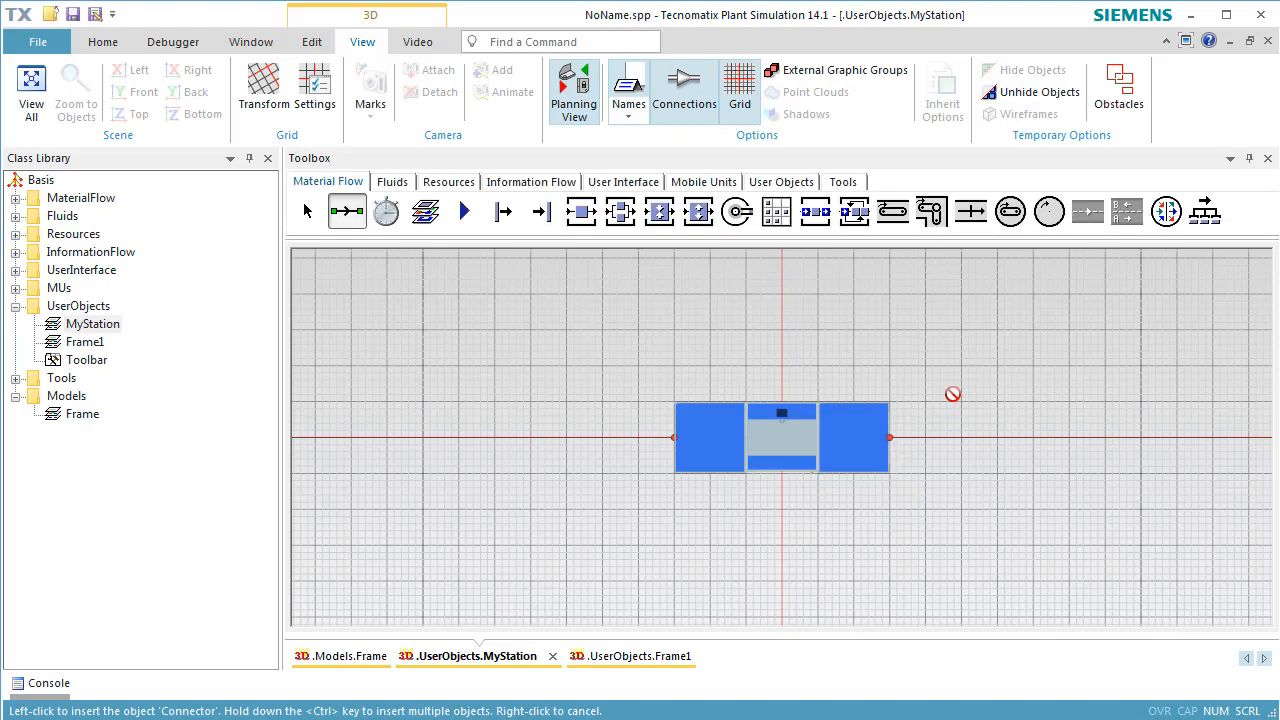
# Create a fence with panes, 6 m wide and 3 m deep, and place it beside the entry buffer.
pyautogui.click(318, 45)
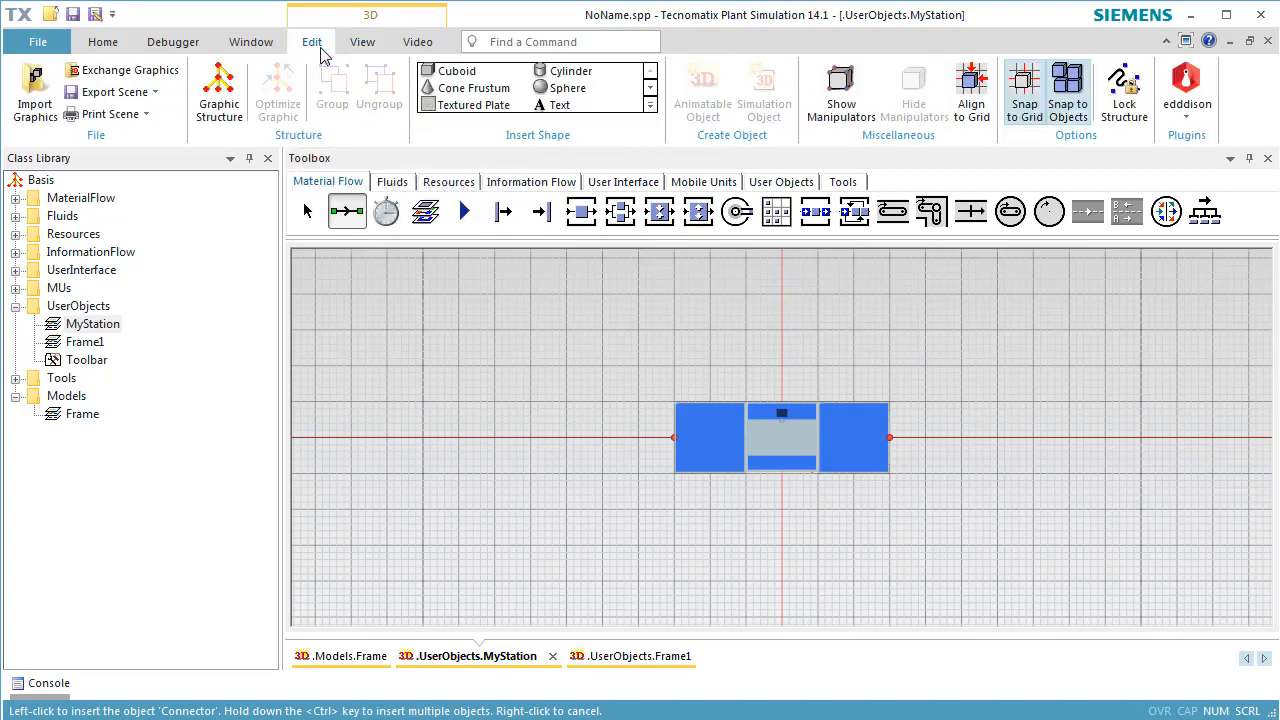
pyautogui.click(650, 104)
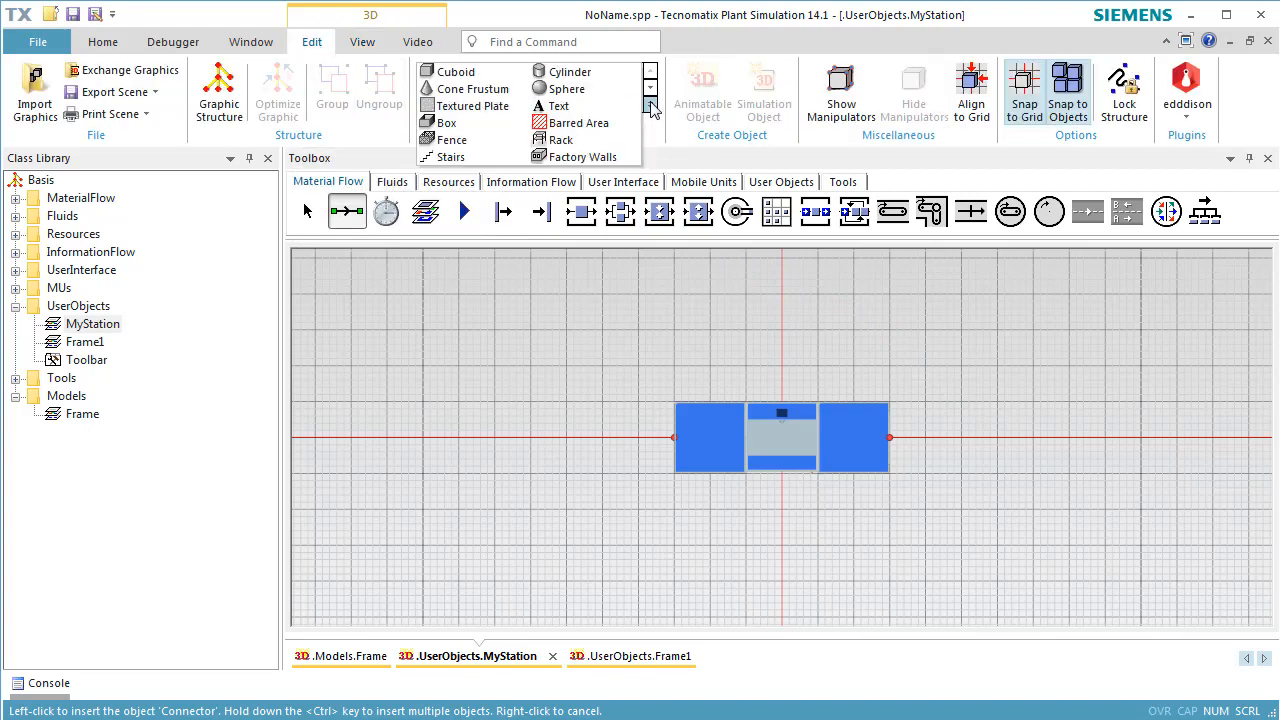
pyautogui.click(451, 140)
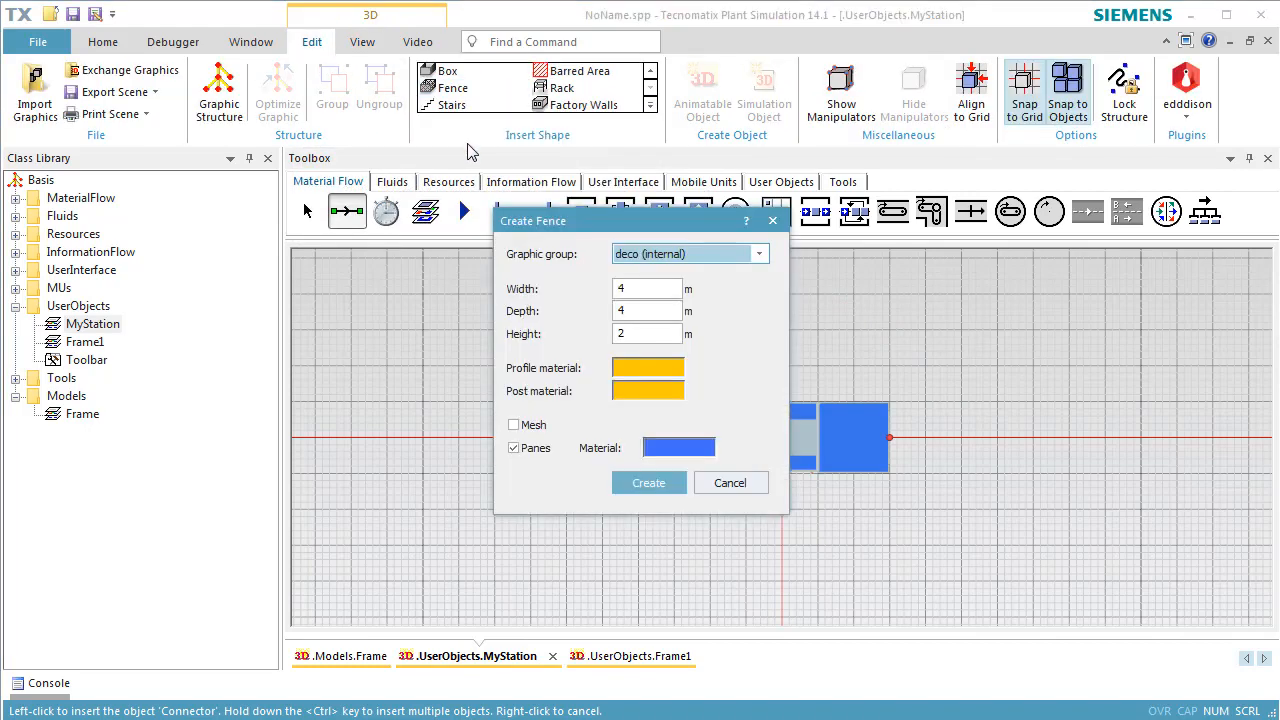
pyautogui.doubleClick(664, 289)
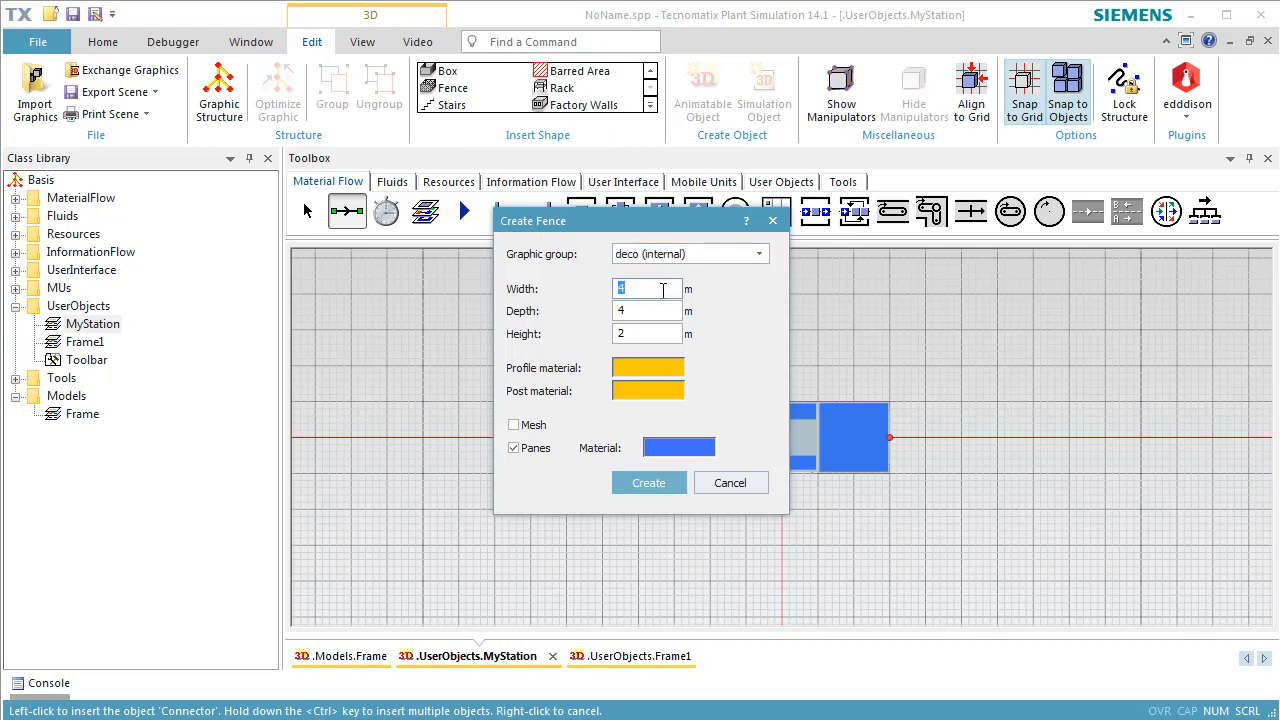
pyautogui.write('6')
pyautogui.click(654, 310)
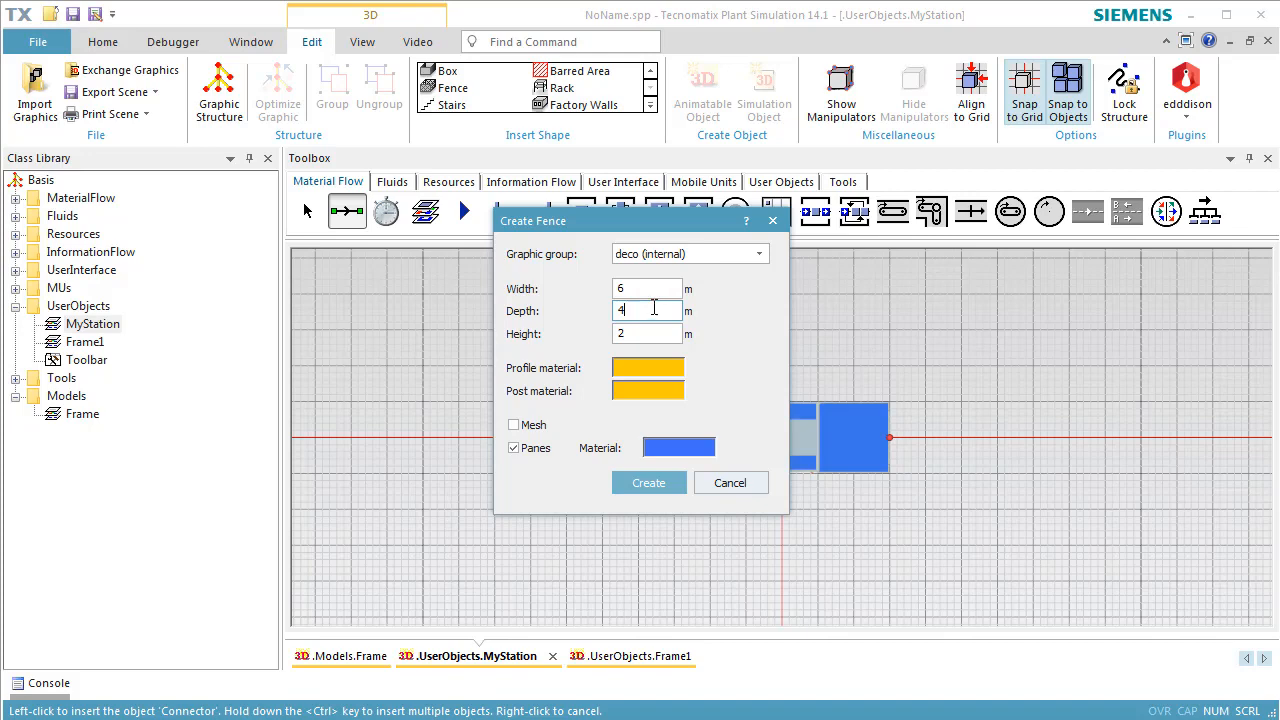
pyautogui.write('8')
pyautogui.press('BackSpace')
pyautogui.press('BackSpace')
pyautogui.write('3')
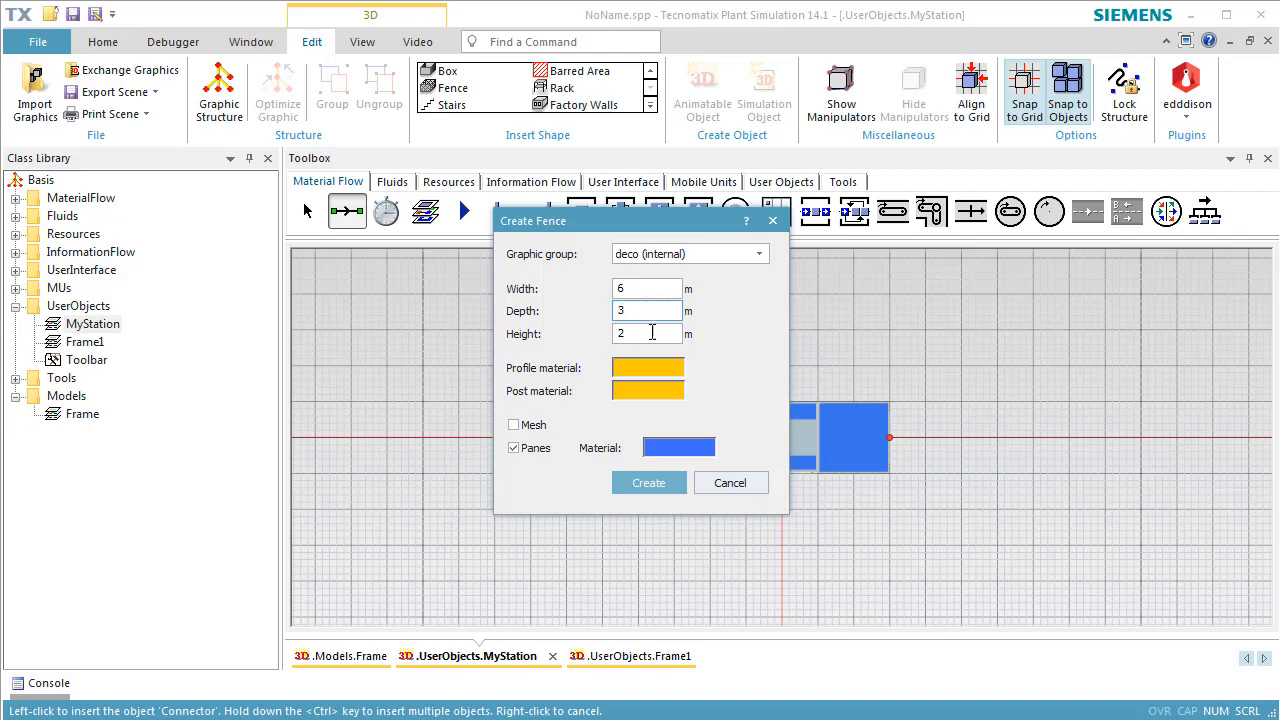
pyautogui.click(649, 482)
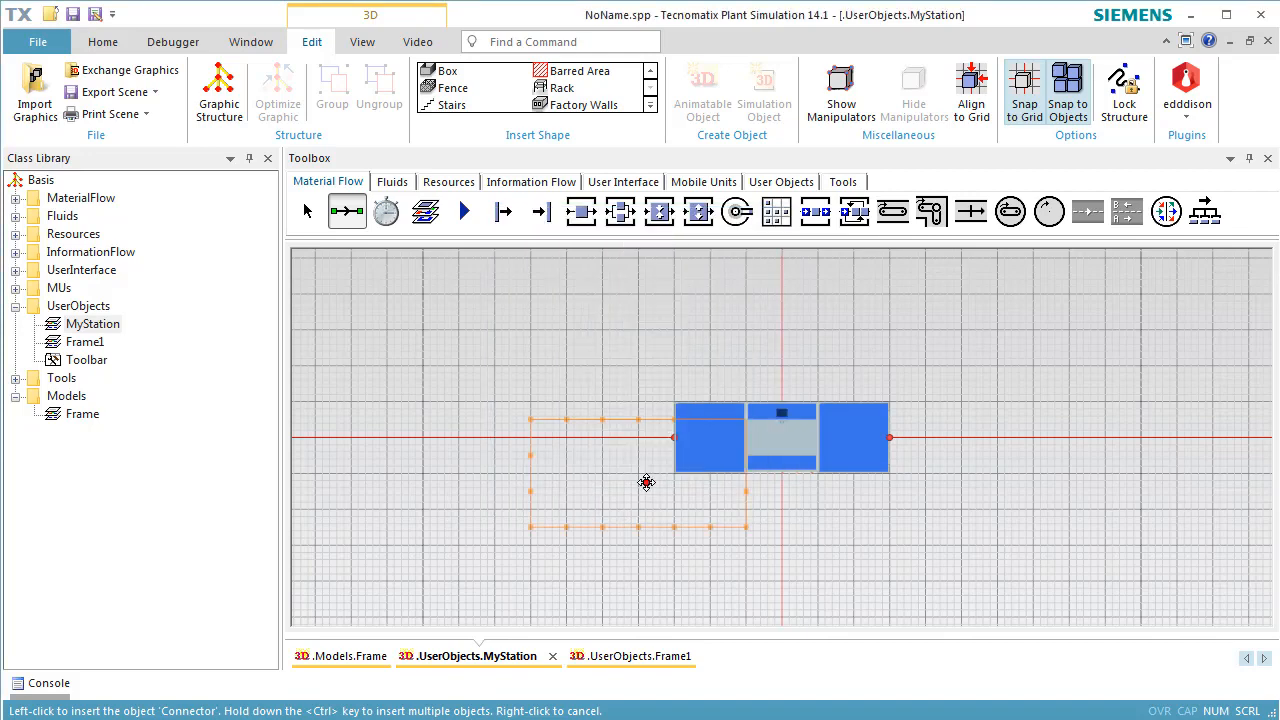
pyautogui.click(558, 453)
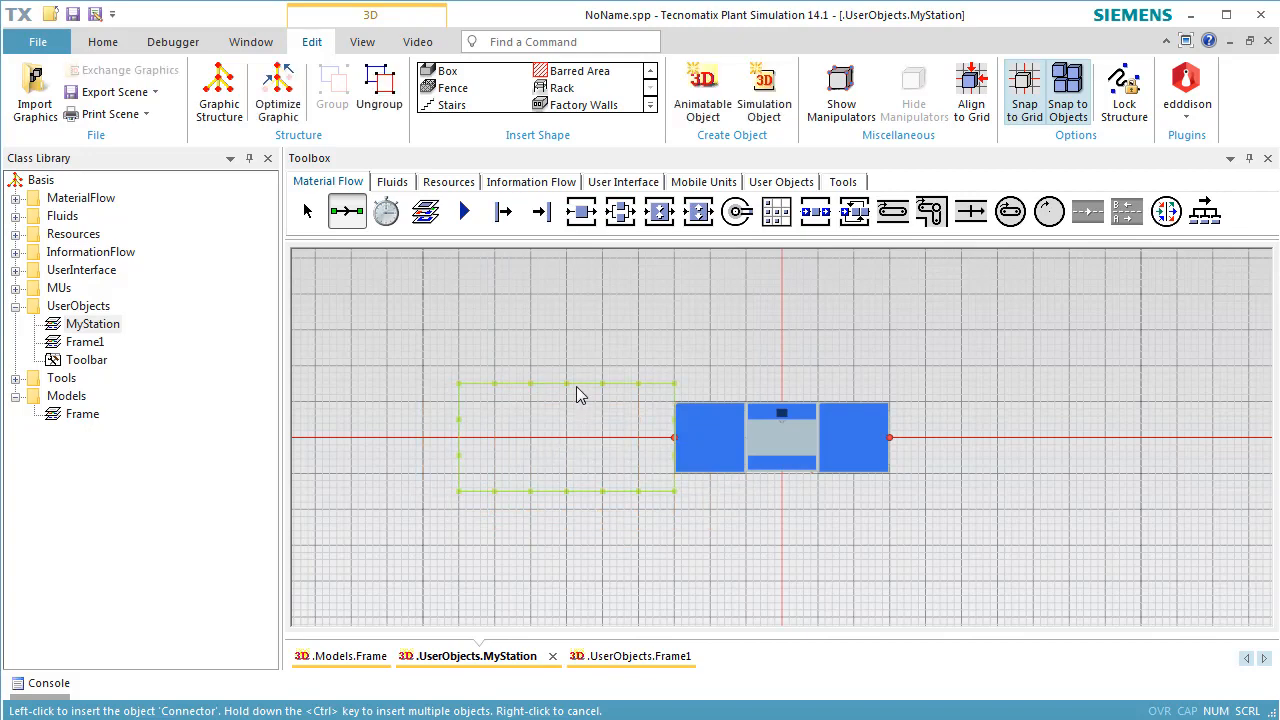
# Shift the fence along the X axis until it encloses the station and both buffers.
pyautogui.hotkey('shift', 'Right')
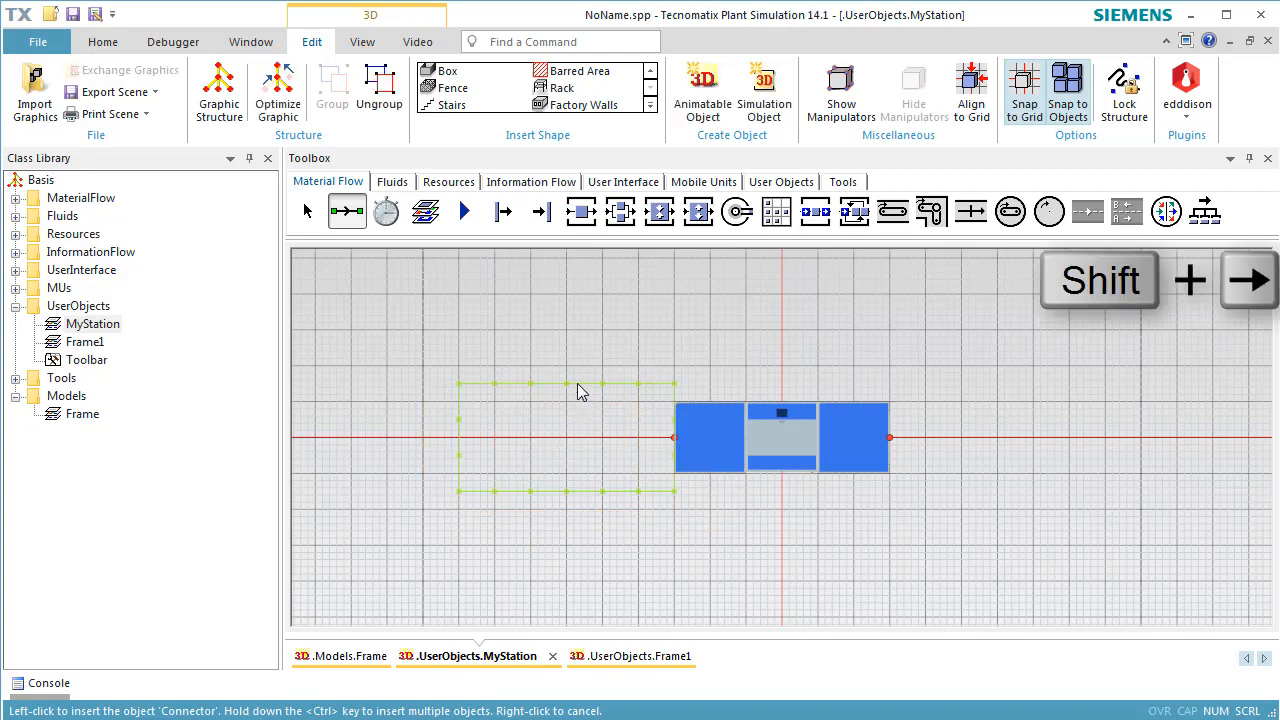
pyautogui.hotkey('shift', 'Right')
pyautogui.hotkey('shift', 'Right')
pyautogui.hotkey('shift', 'Right')
pyautogui.hotkey('shift', 'Right')
pyautogui.hotkey('shift', 'Right')
pyautogui.hotkey('shift', 'Right')
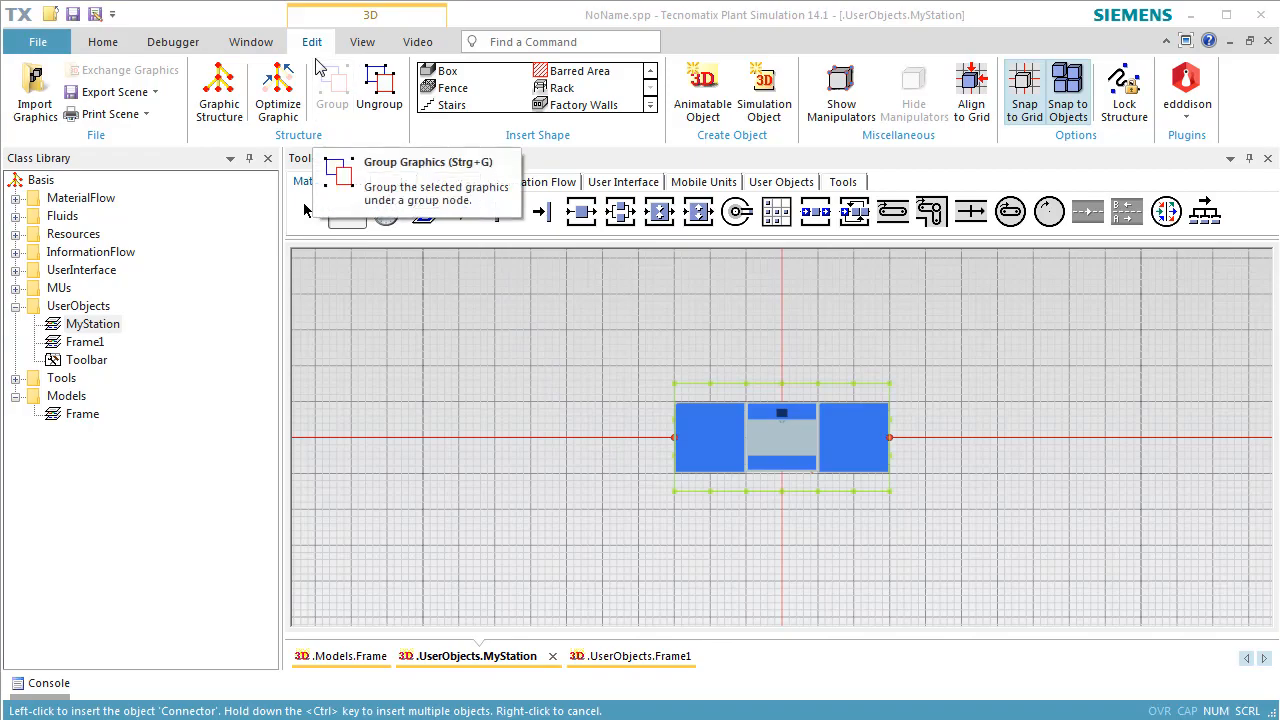
# Turn off the planning view and delete the middle fence pane in front of the entry interface.
pyautogui.click(350, 44)
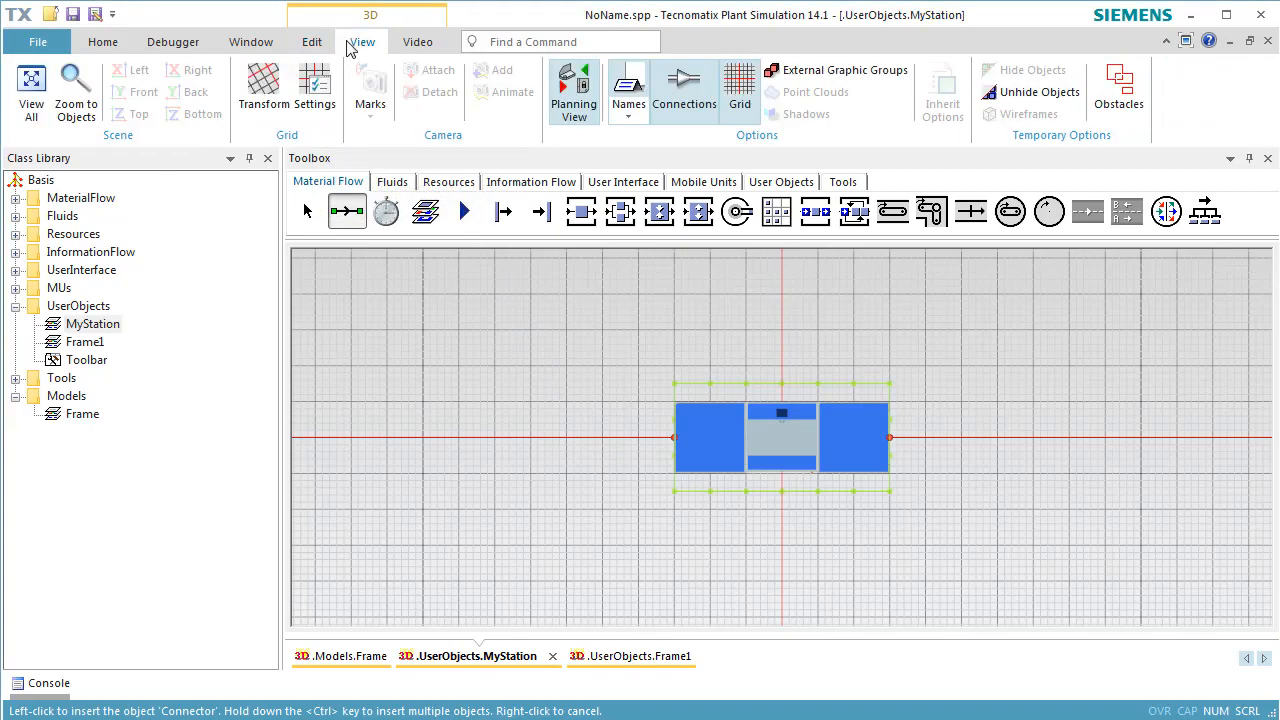
pyautogui.click(571, 112)
pyautogui.moveTo(617, 527); pyautogui.dragTo(781, 426, button='right')
pyautogui.scroll(5, 779, 420)
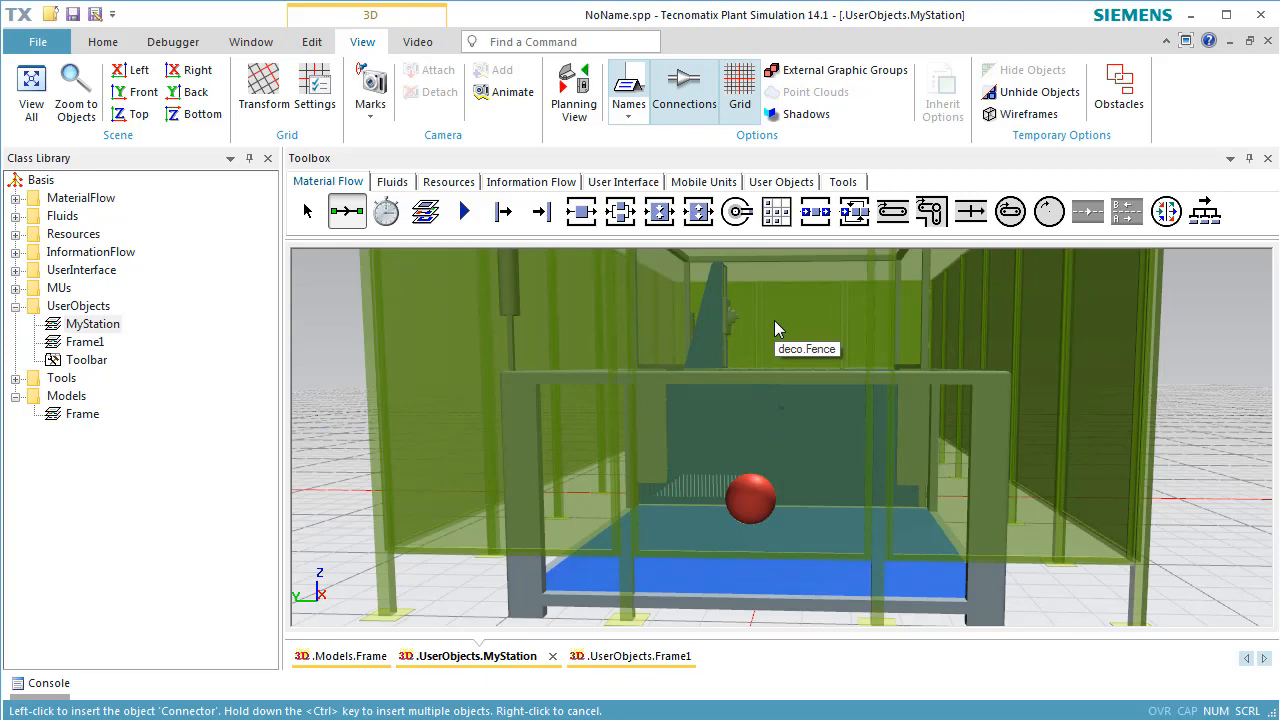
pyautogui.click(775, 322)
pyautogui.click(775, 322)
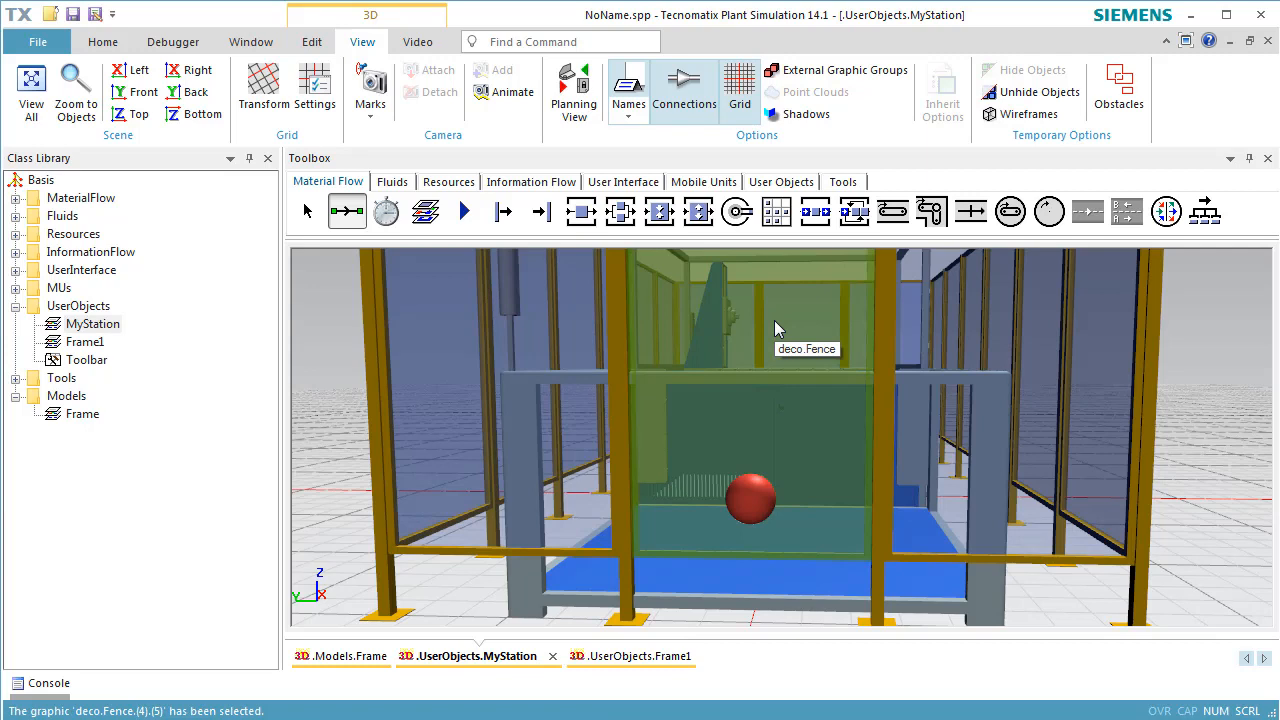
pyautogui.press('Delete')
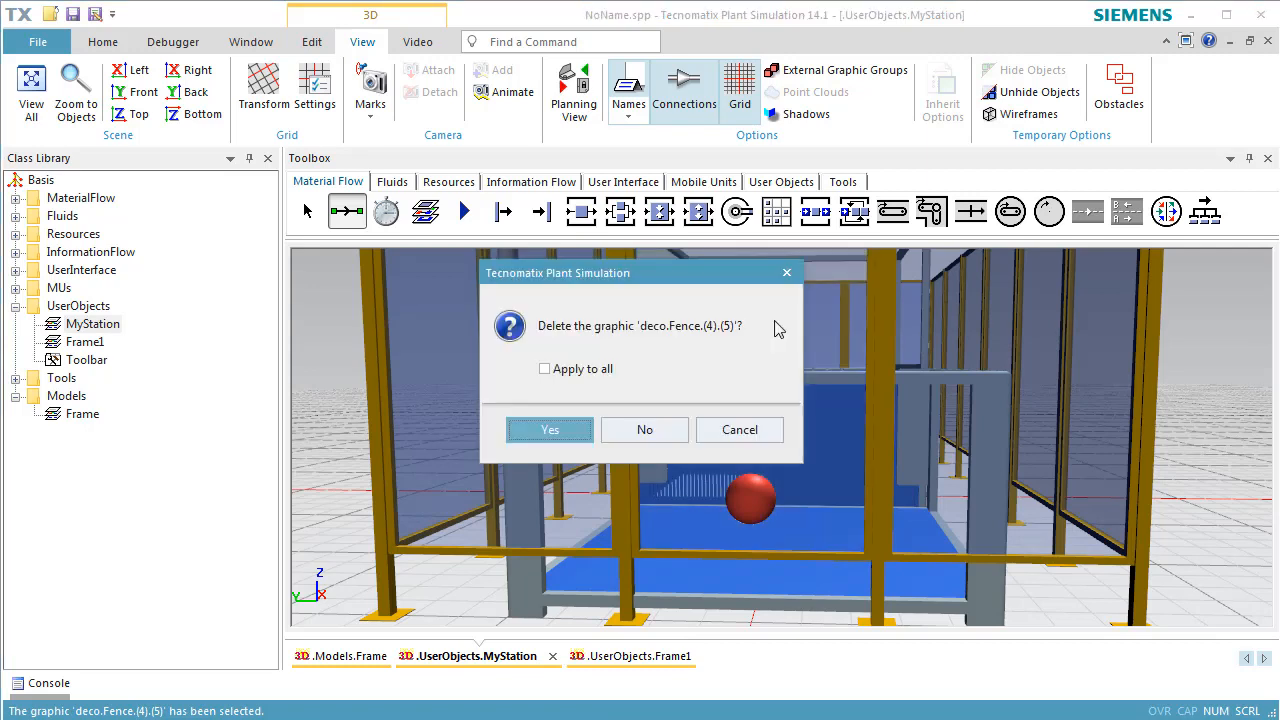
pyautogui.click(583, 431)
# Delete the middle fence pane in front of the exit interface.
pyautogui.moveTo(1174, 608); pyautogui.dragTo(873, 590, button='right')
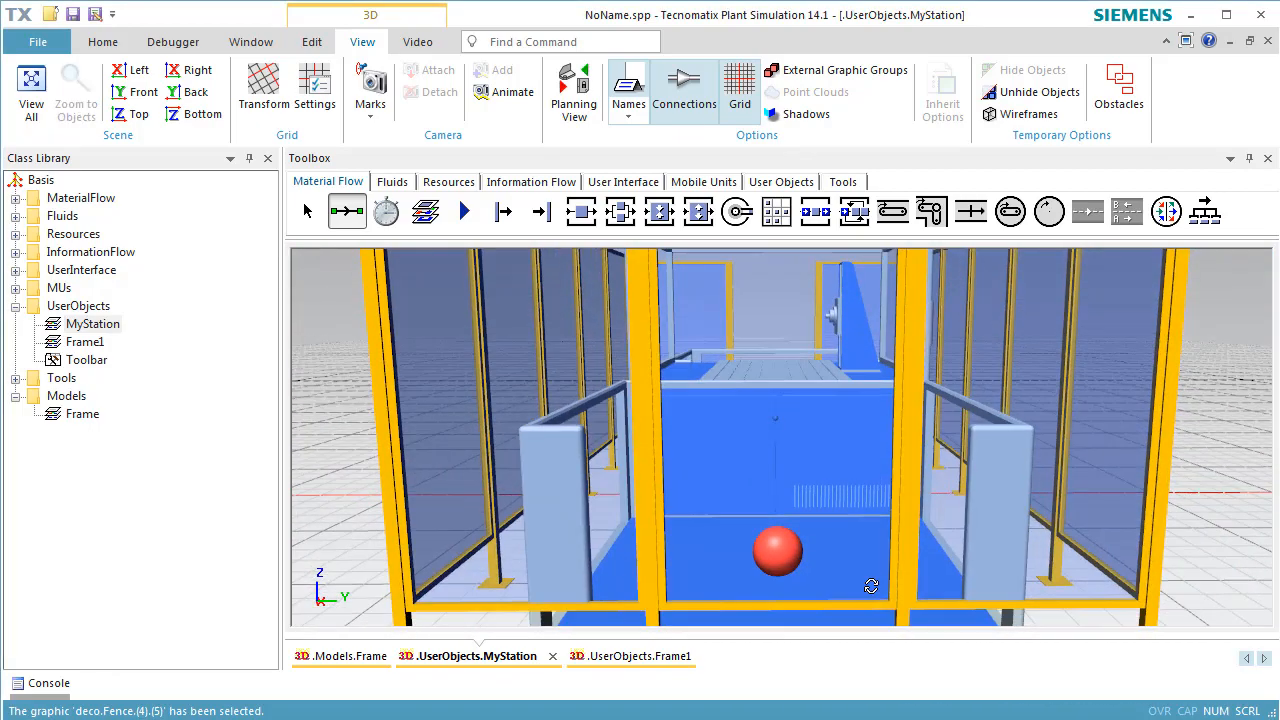
pyautogui.click(807, 472)
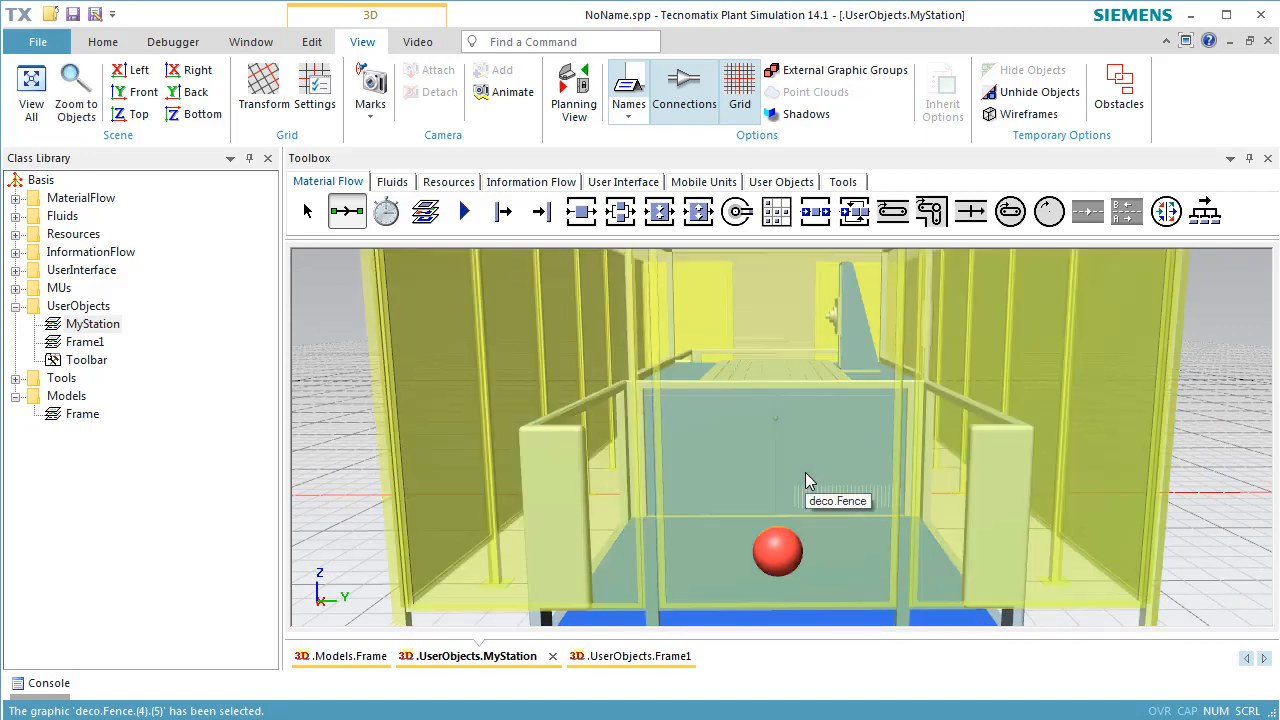
pyautogui.click(805, 472)
pyautogui.click(805, 472)
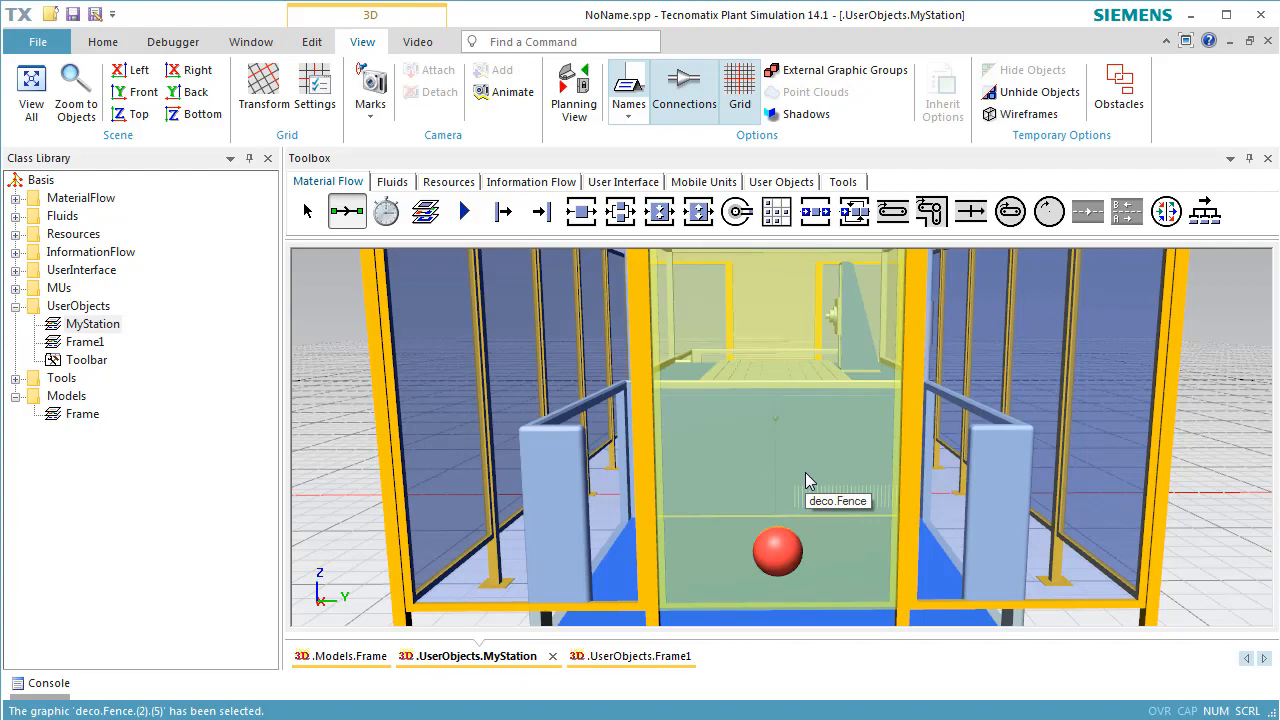
pyautogui.press('Delete')
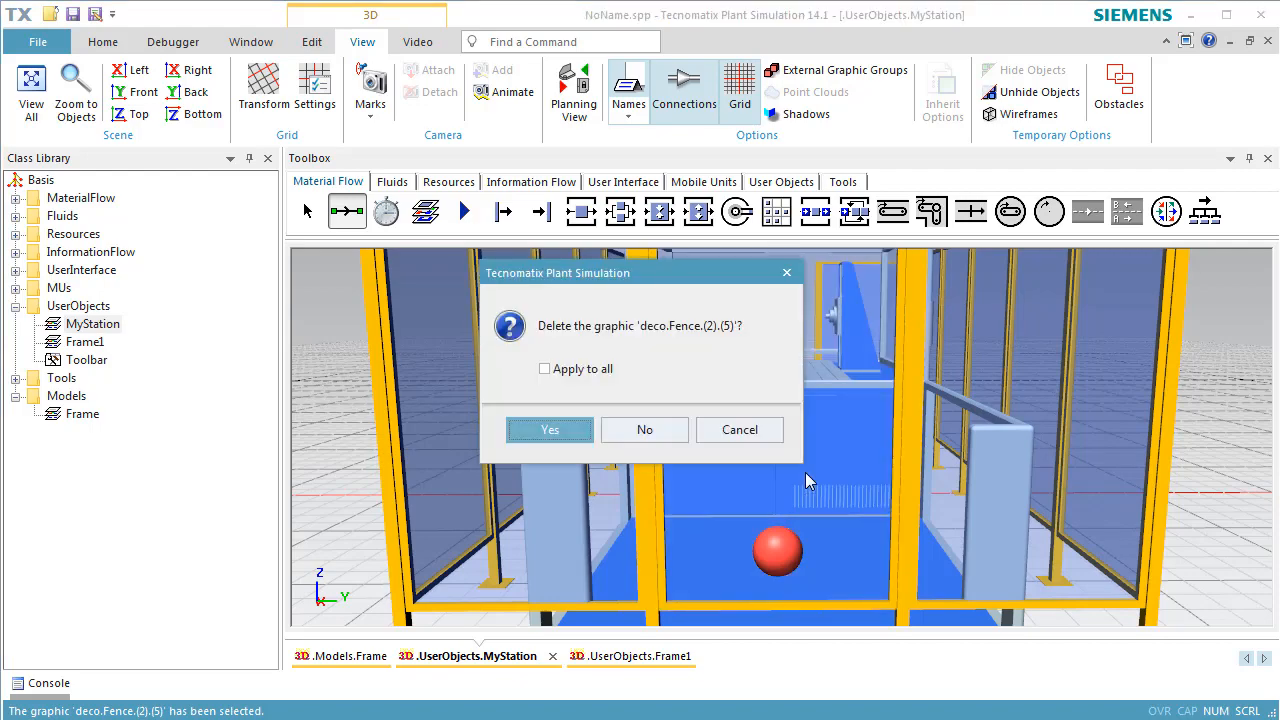
pyautogui.click(580, 433)
pyautogui.click(576, 438)
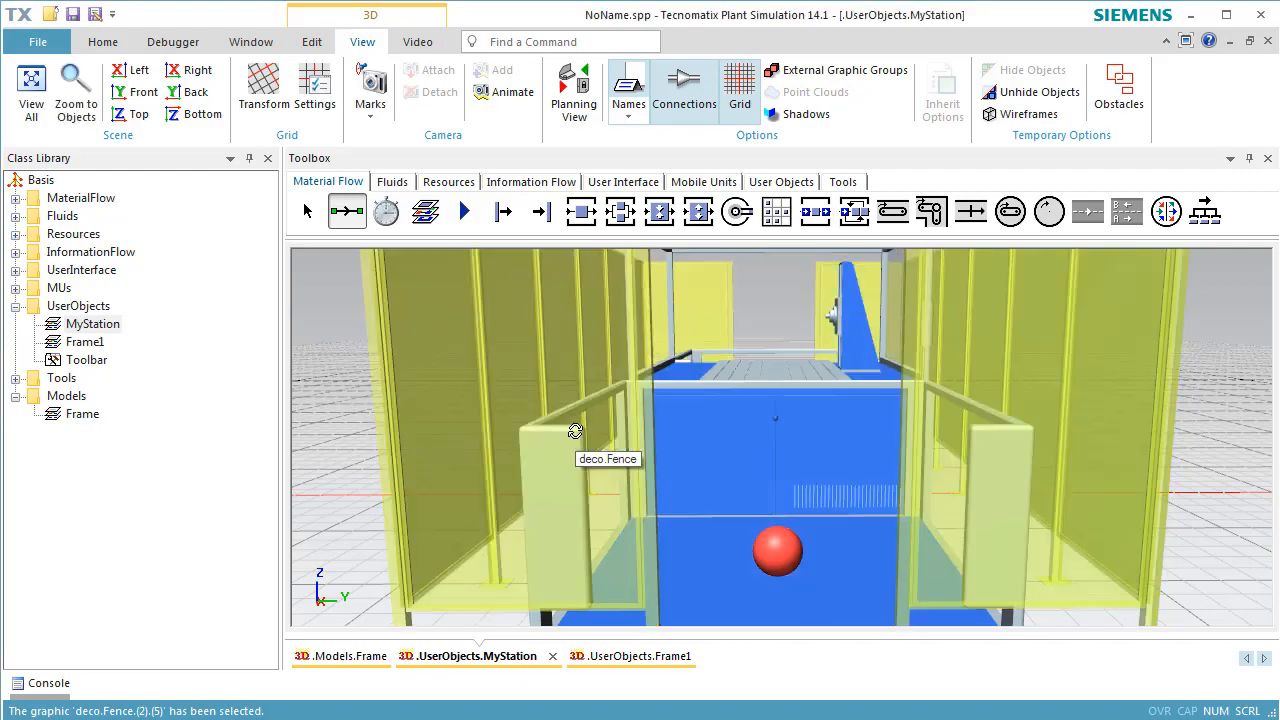
# Insert a Method and a Variable behind the fenced station and a TableFile beside its exit end.
pyautogui.moveTo(576, 438); pyautogui.dragTo(718, 518, button='middle')
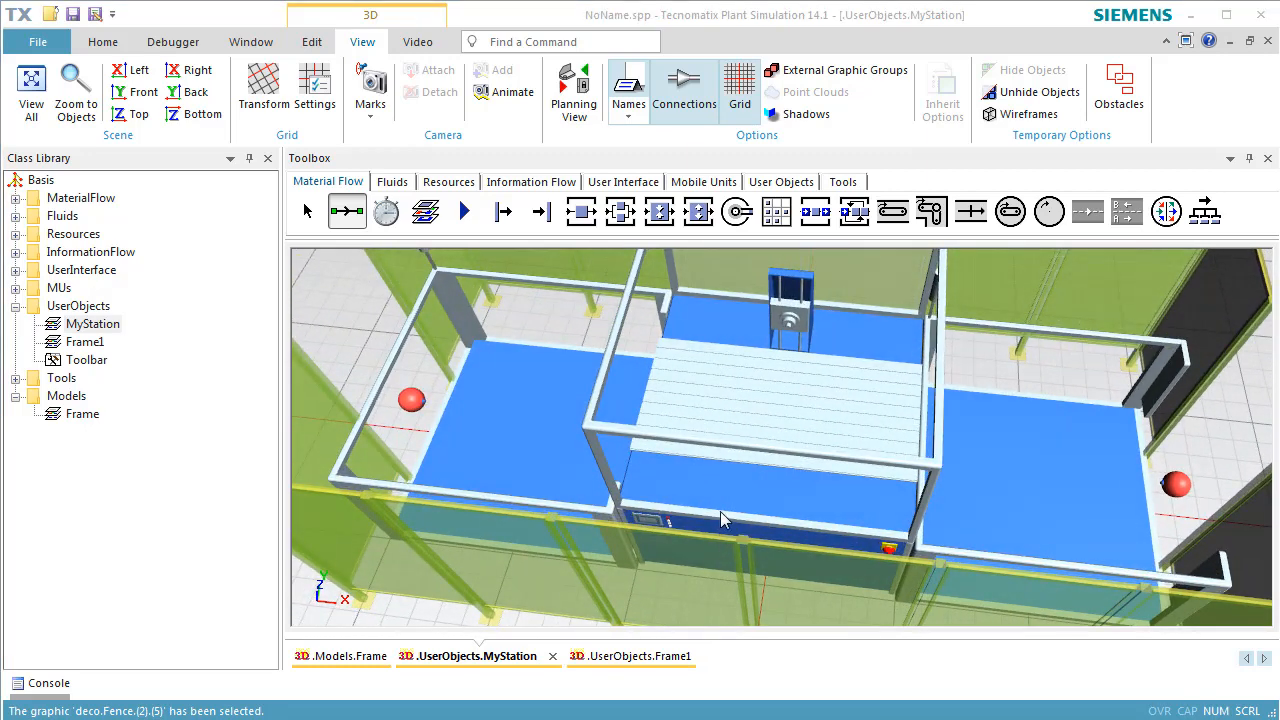
pyautogui.scroll(-5, 721, 511)
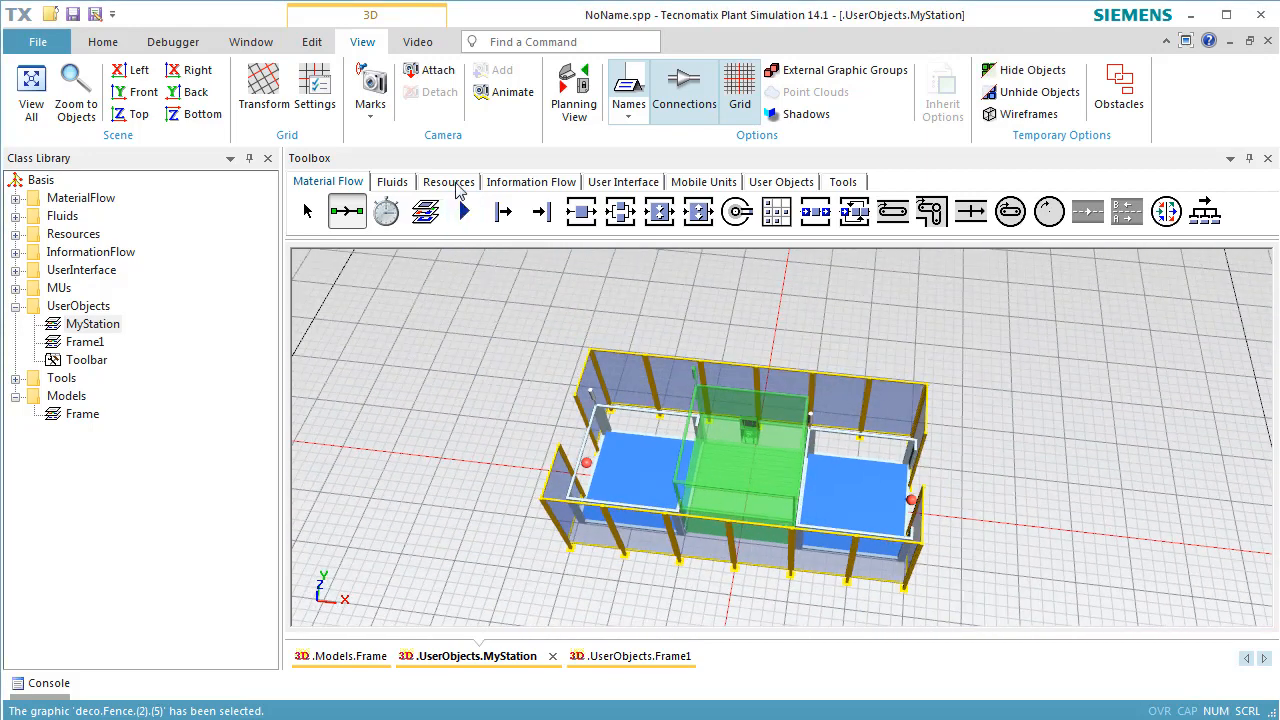
pyautogui.click(497, 184)
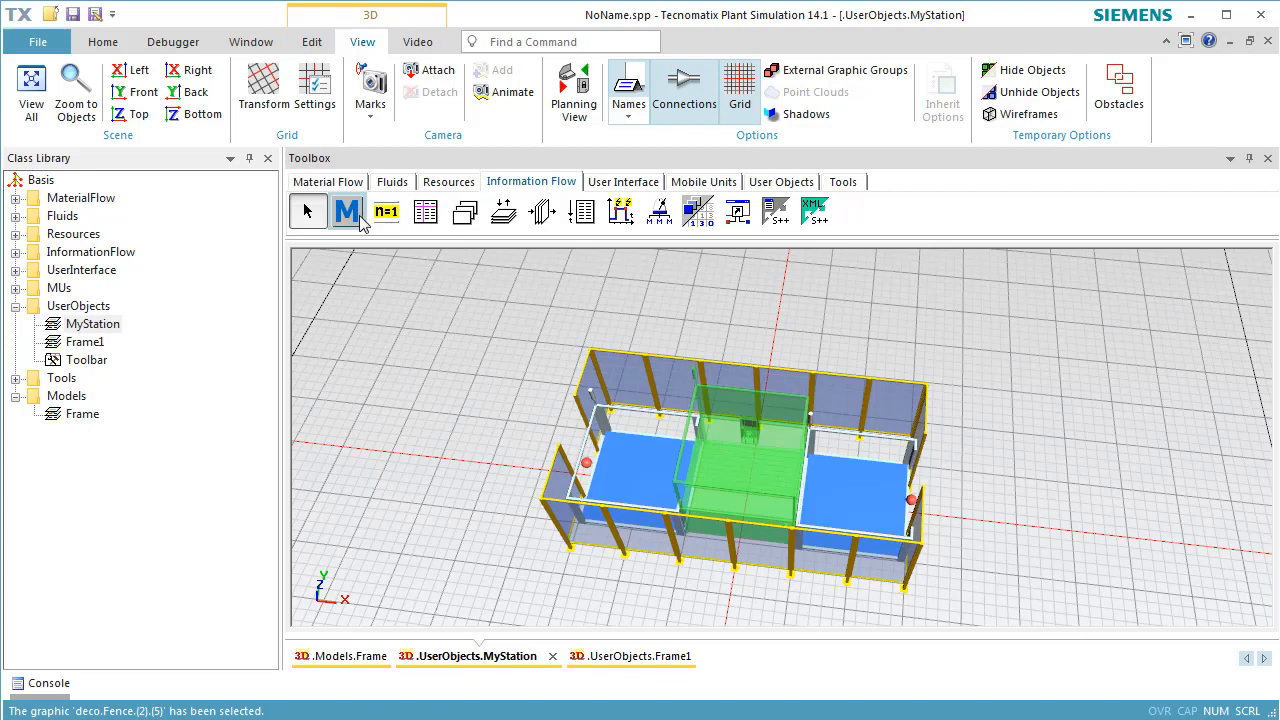
pyautogui.click(346, 212)
pyautogui.click(667, 317)
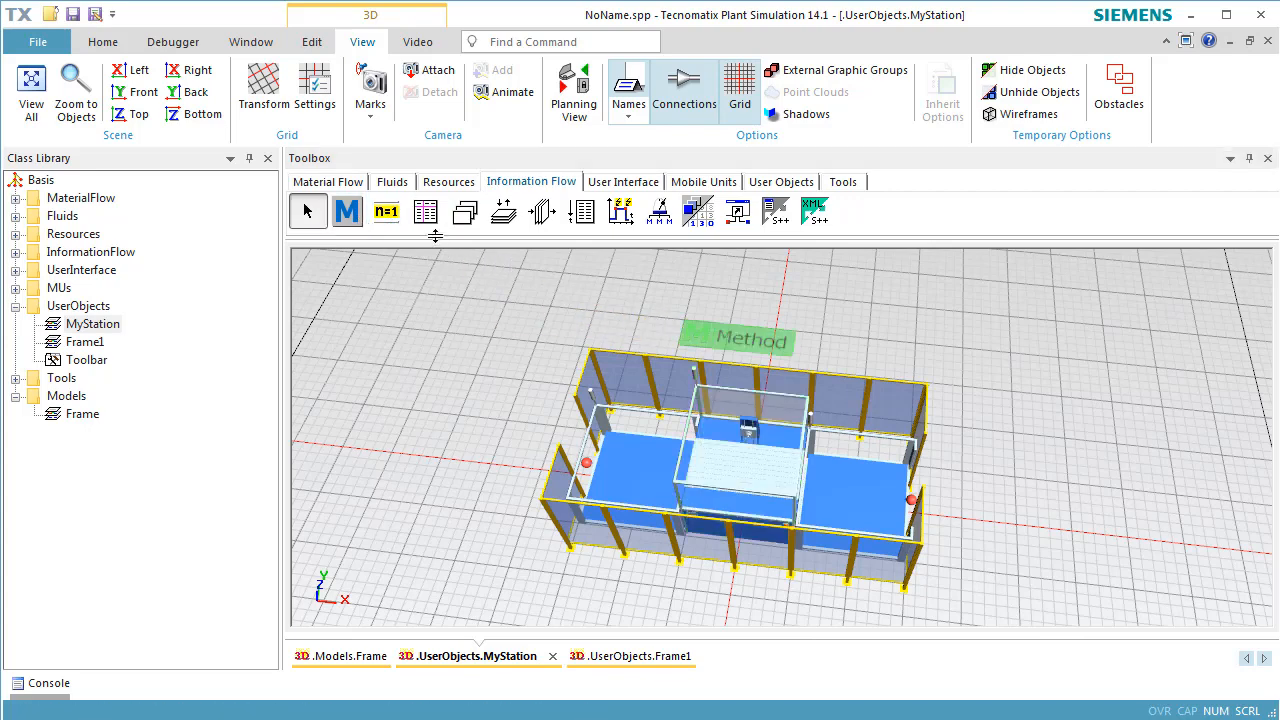
pyautogui.click(386, 212)
pyautogui.click(833, 330)
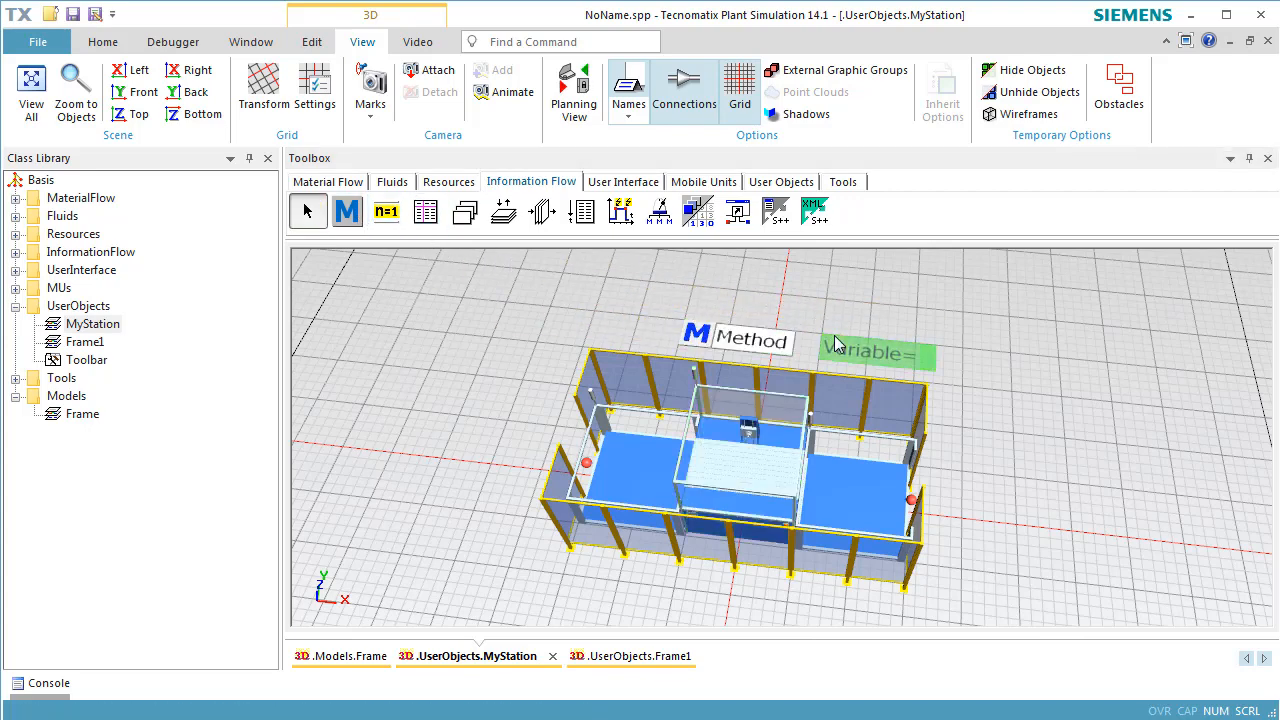
pyautogui.click(427, 213)
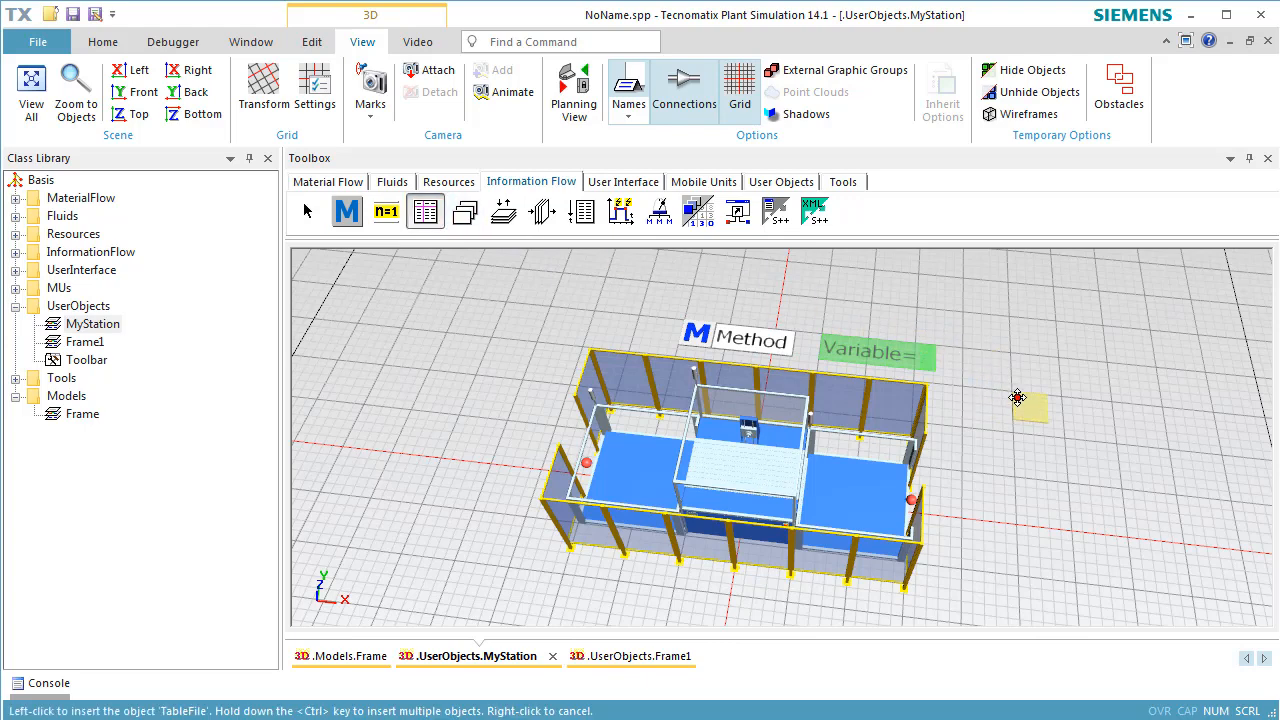
pyautogui.click(1017, 398)
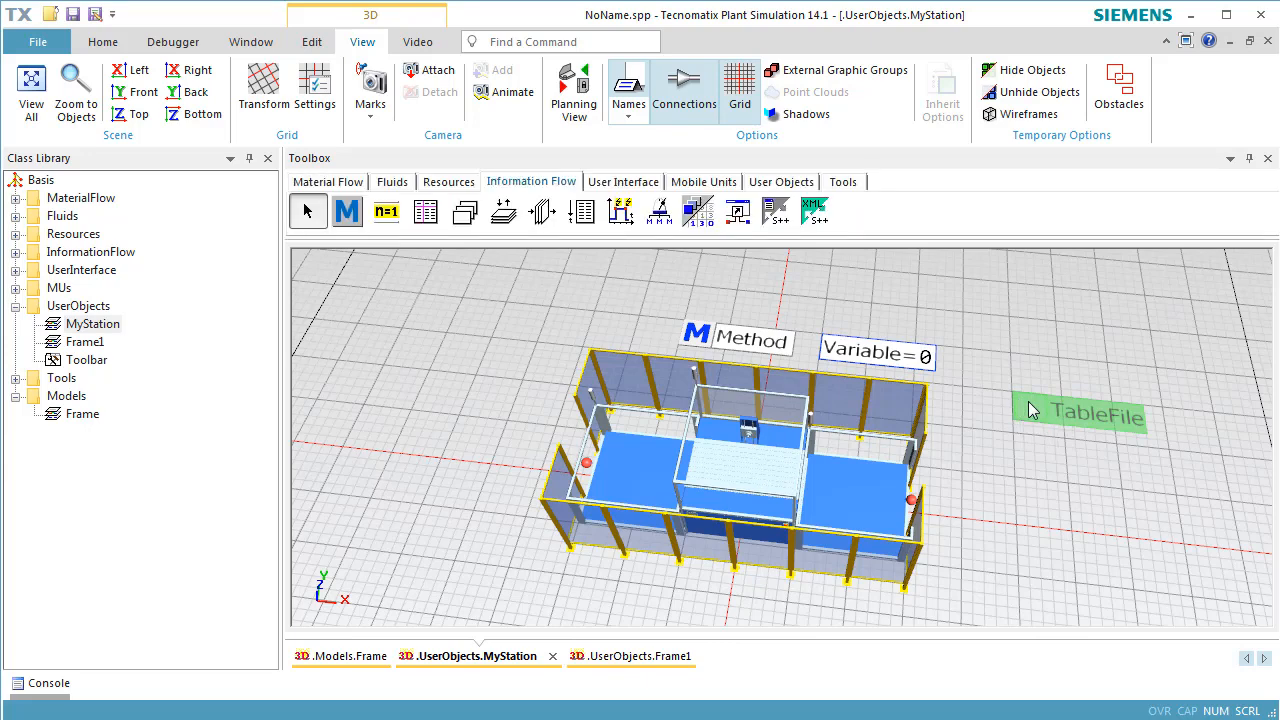
# In the MyStation frame's 3D properties, hide the default graphic group and enable Show content.
pyautogui.rightClick(1087, 494)
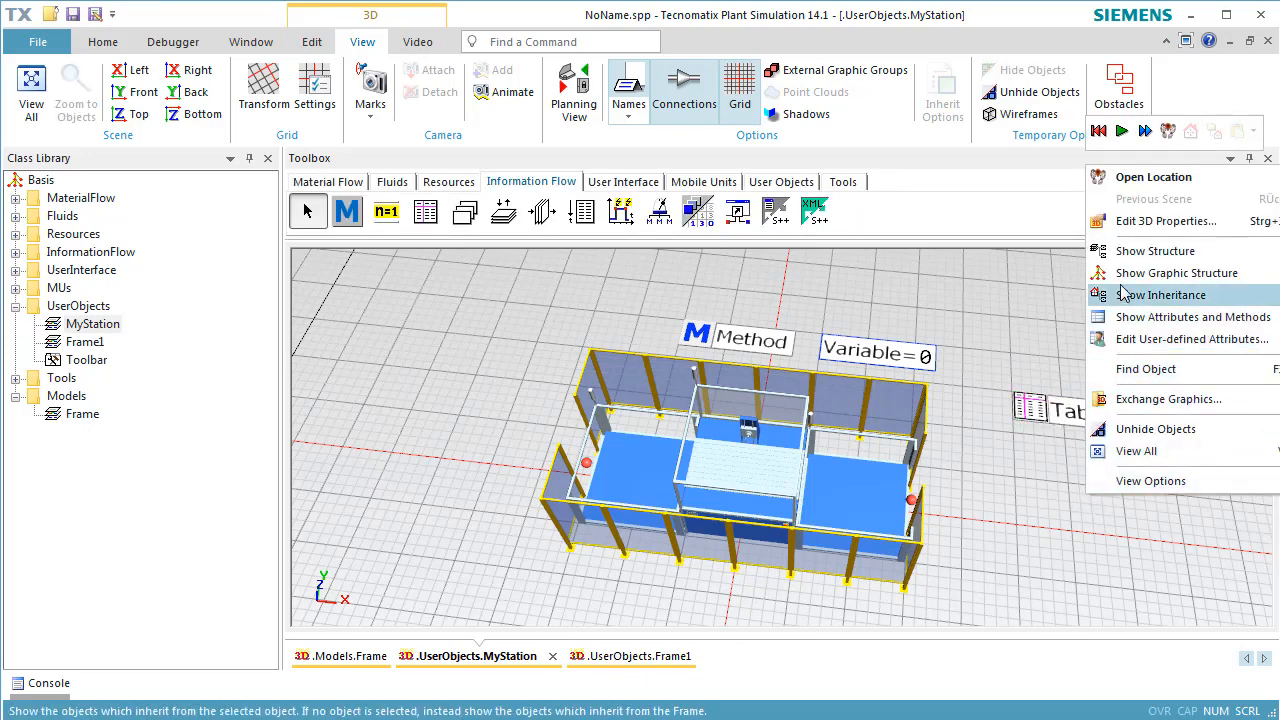
pyautogui.click(1124, 228)
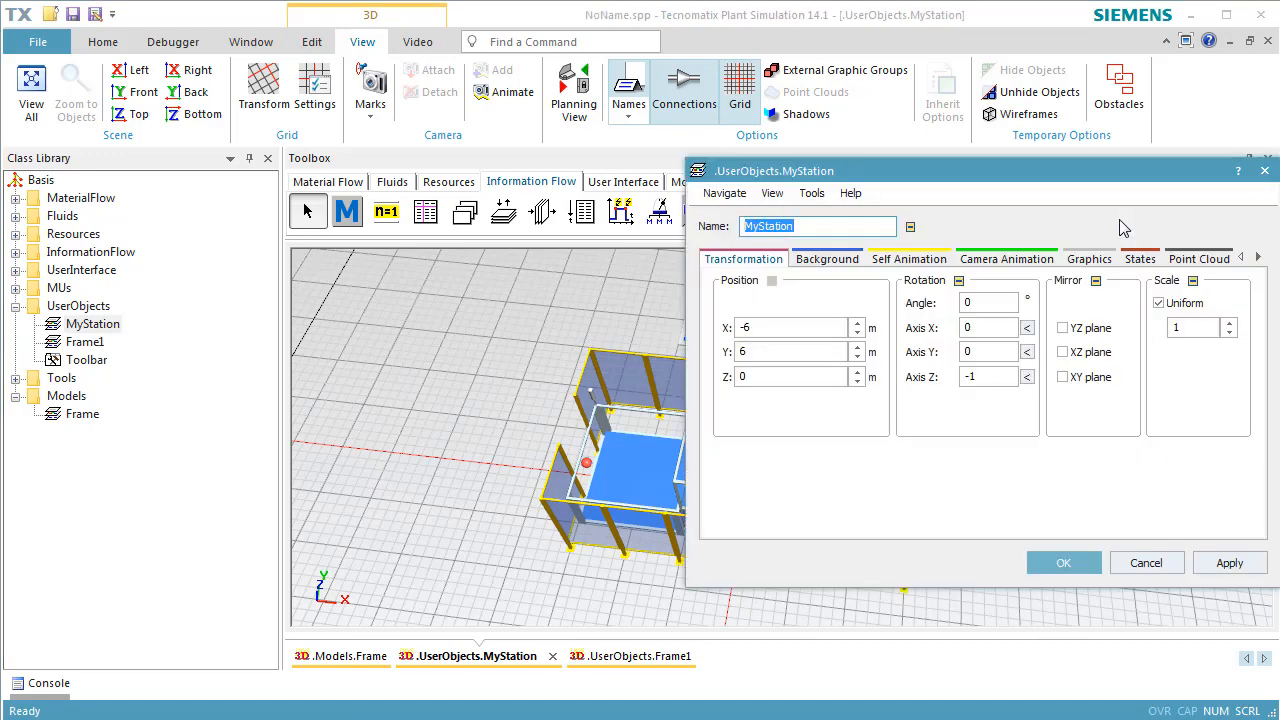
pyautogui.click(1082, 260)
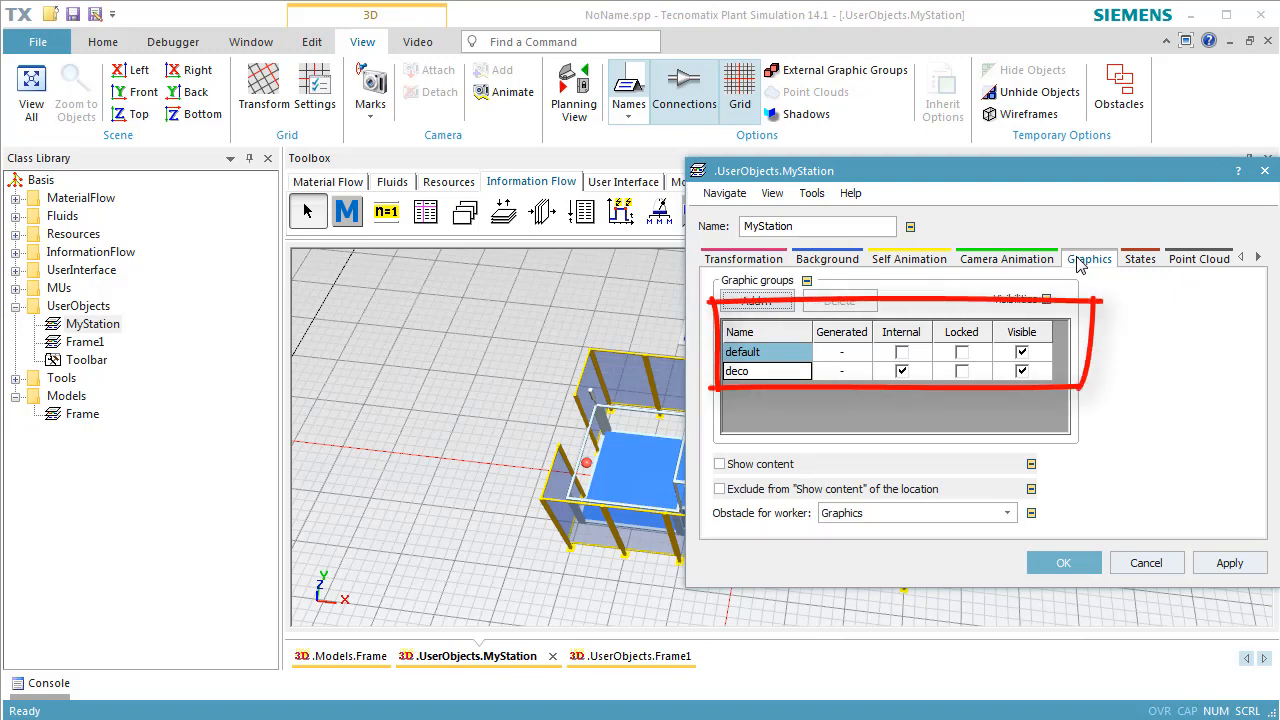
pyautogui.click(1022, 352)
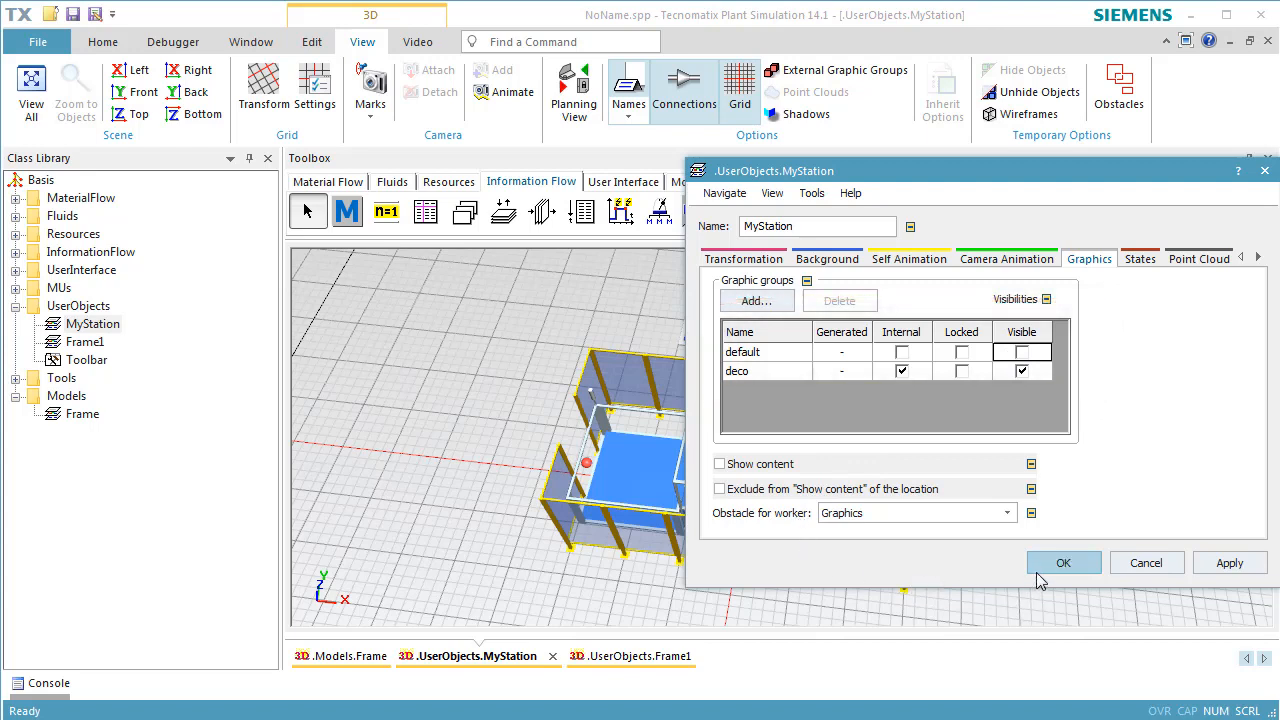
pyautogui.click(761, 466)
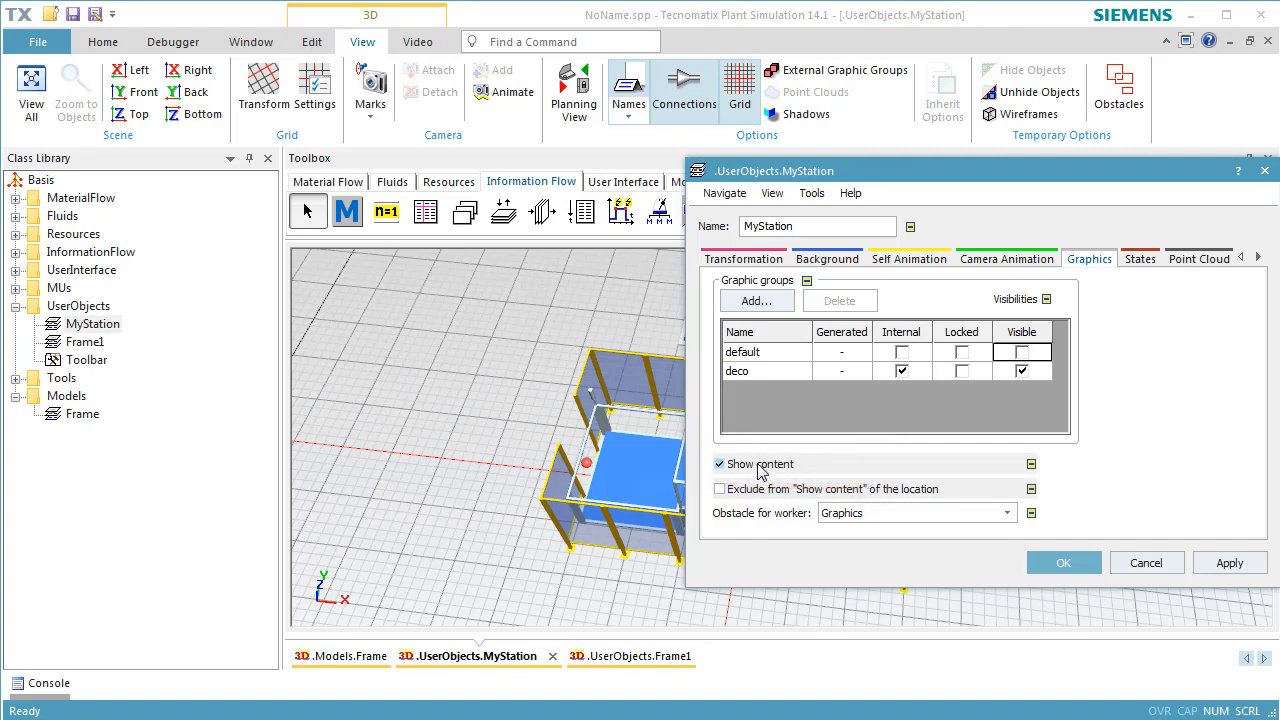
pyautogui.click(1058, 562)
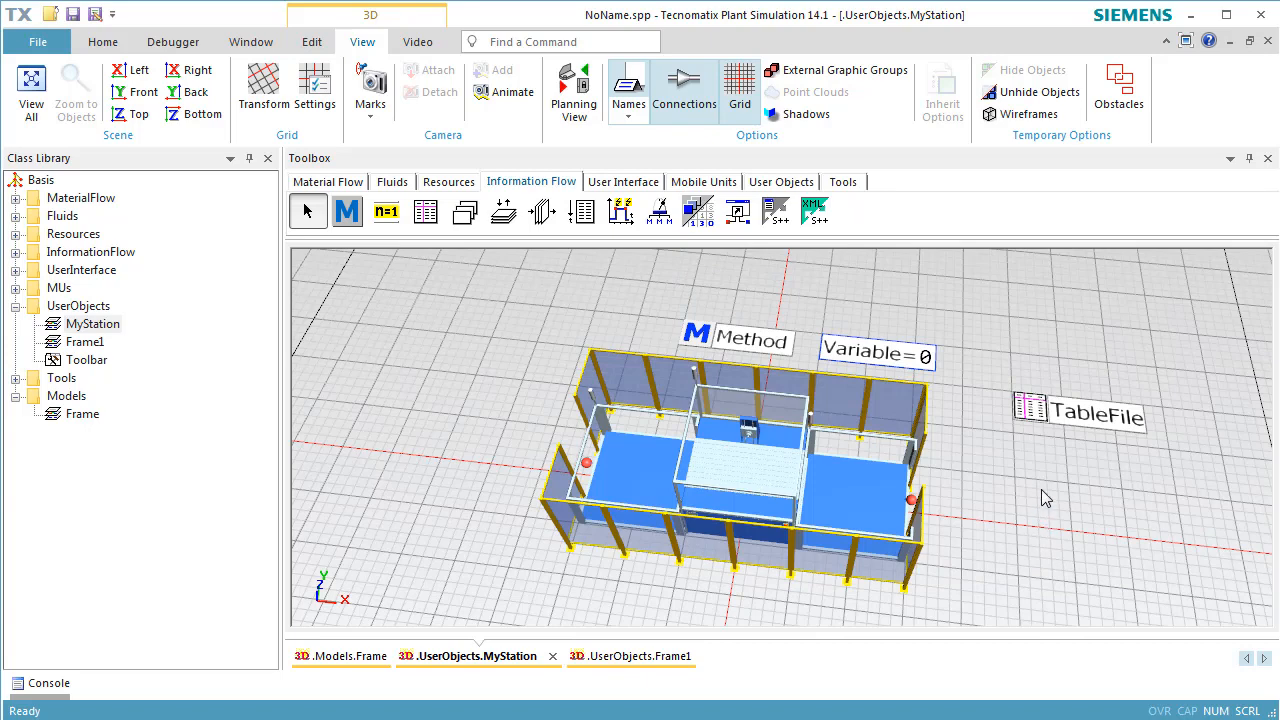
# Check the Exclude from "Show content" of the location setting in the TableFile's 3D graphics properties, leaving it untouched.
pyautogui.click(1032, 417)
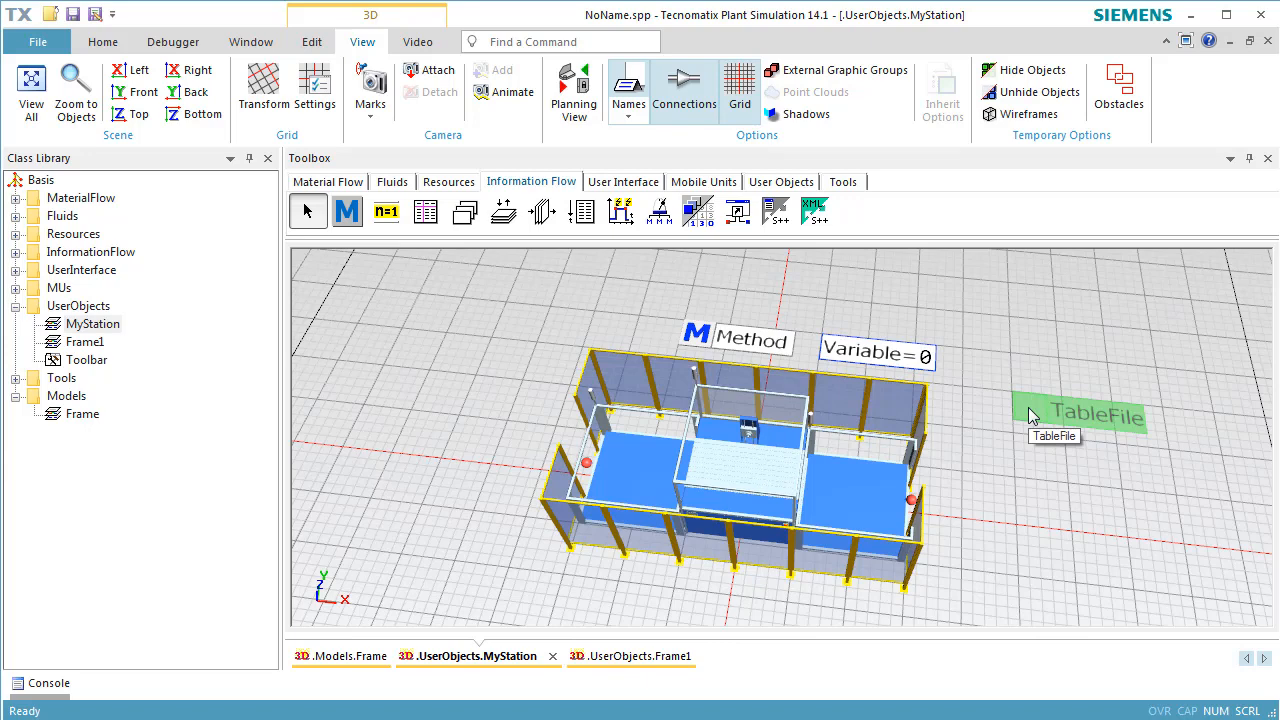
pyautogui.rightClick(1029, 409)
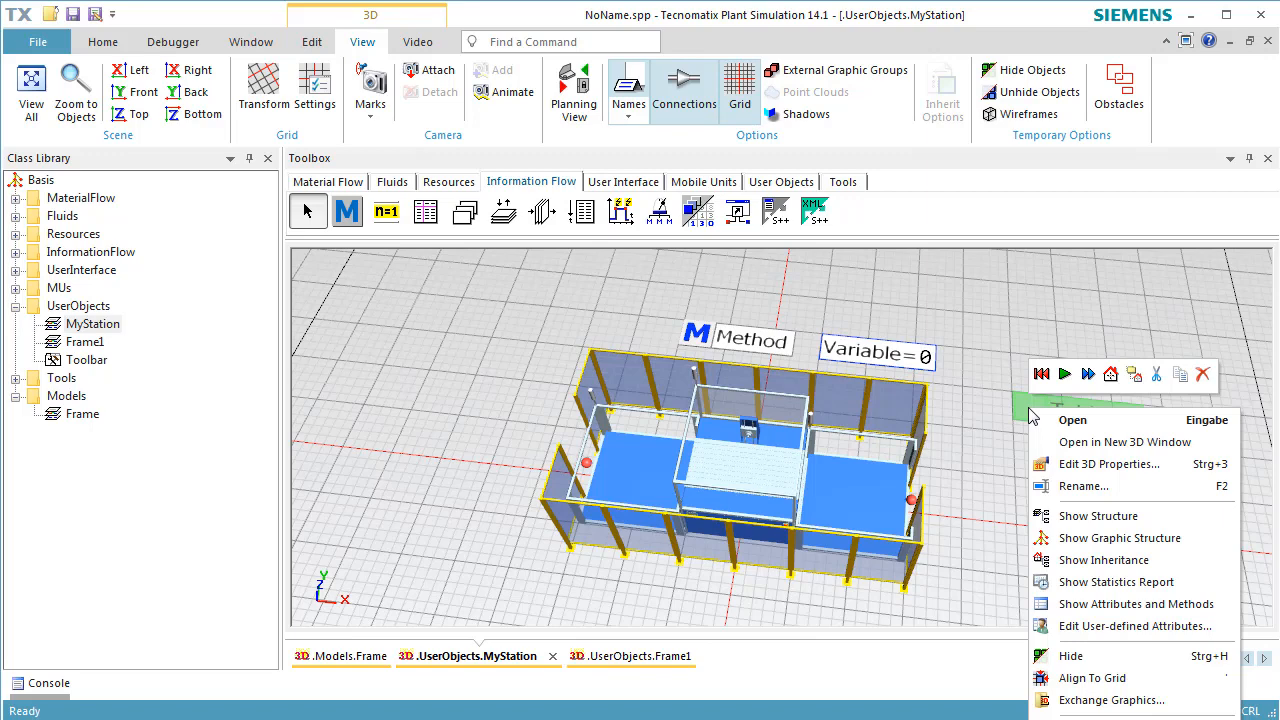
pyautogui.click(1048, 466)
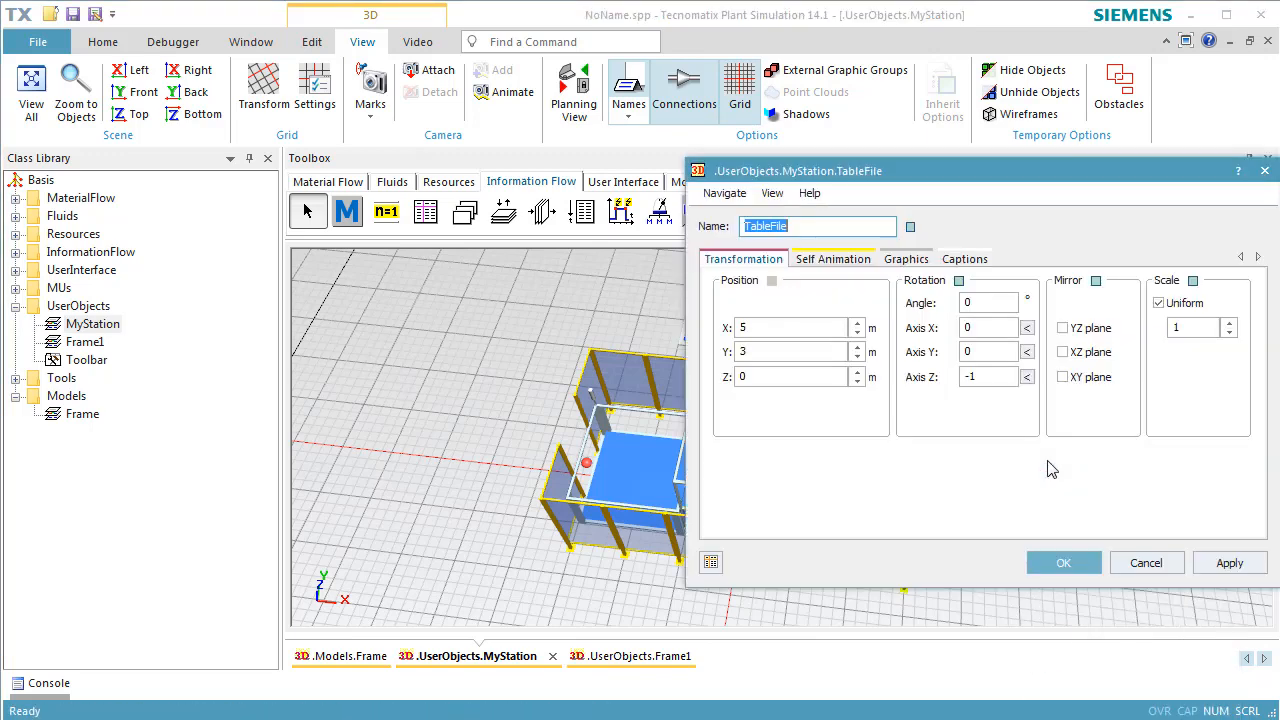
pyautogui.click(907, 260)
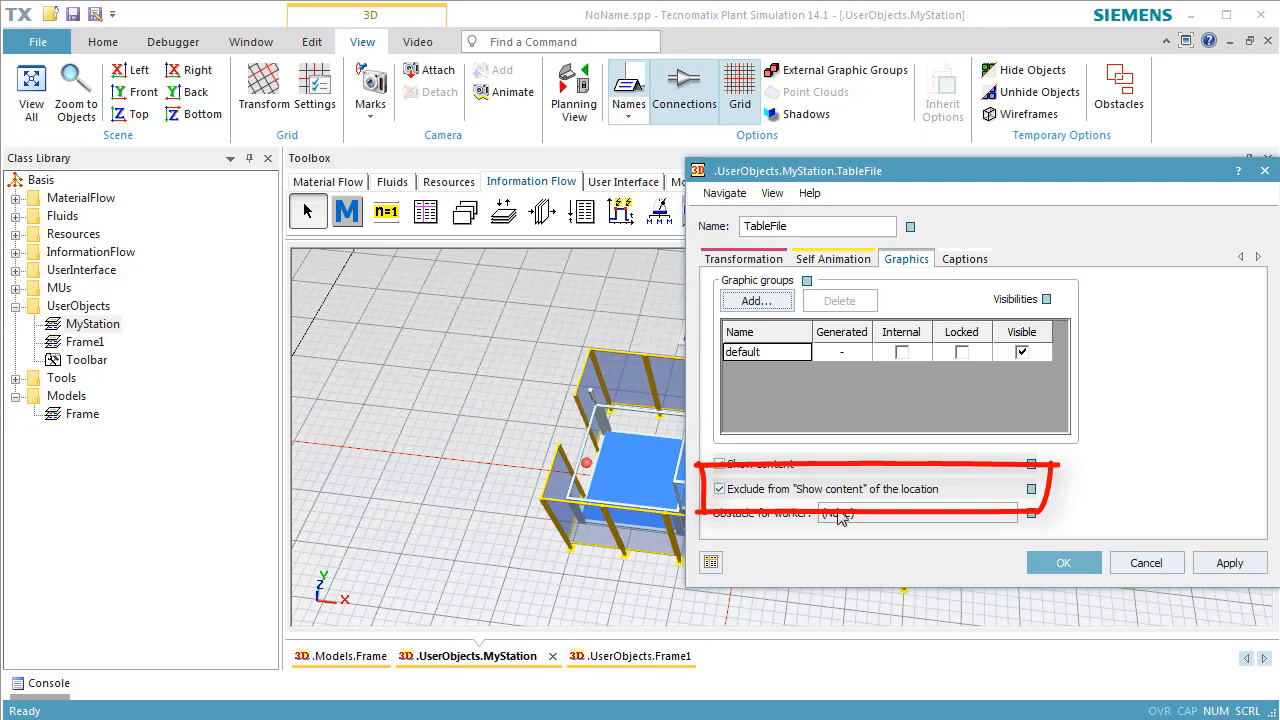
pyautogui.click(1138, 564)
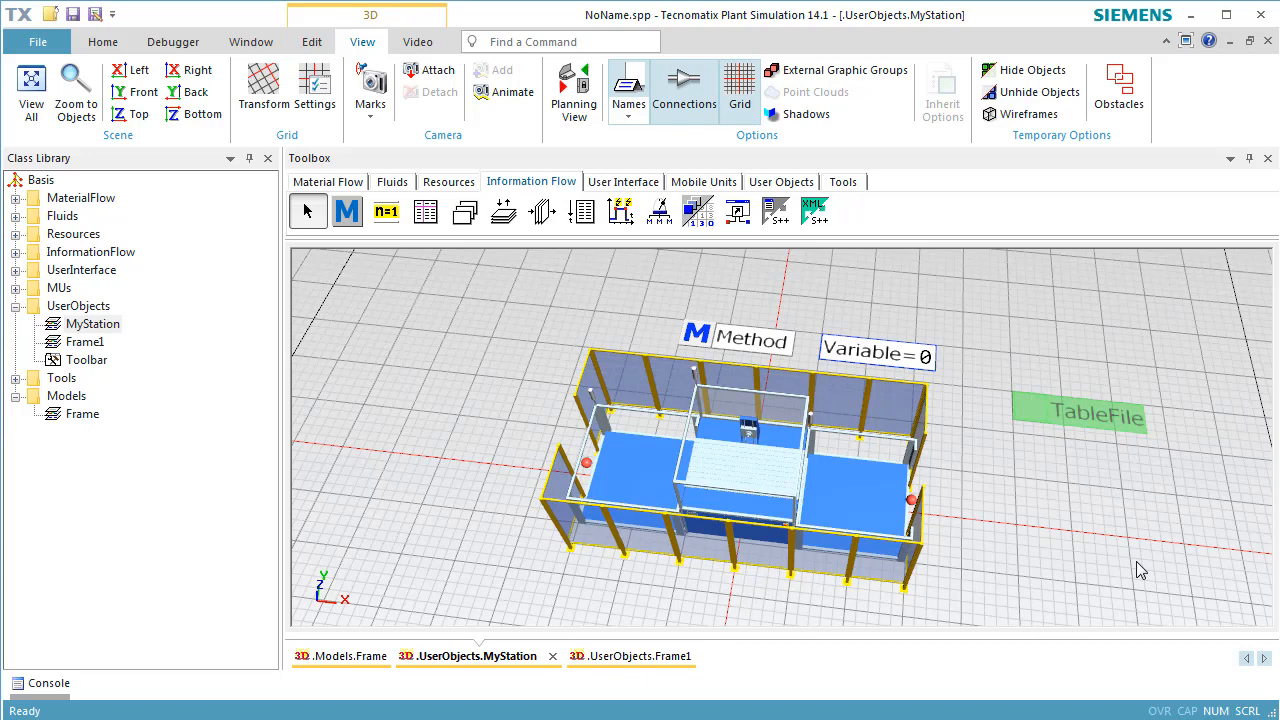
# Insert a Display in front of the fence and link it to the Station's statNumIn value.
pyautogui.click(624, 182)
pyautogui.click(386, 211)
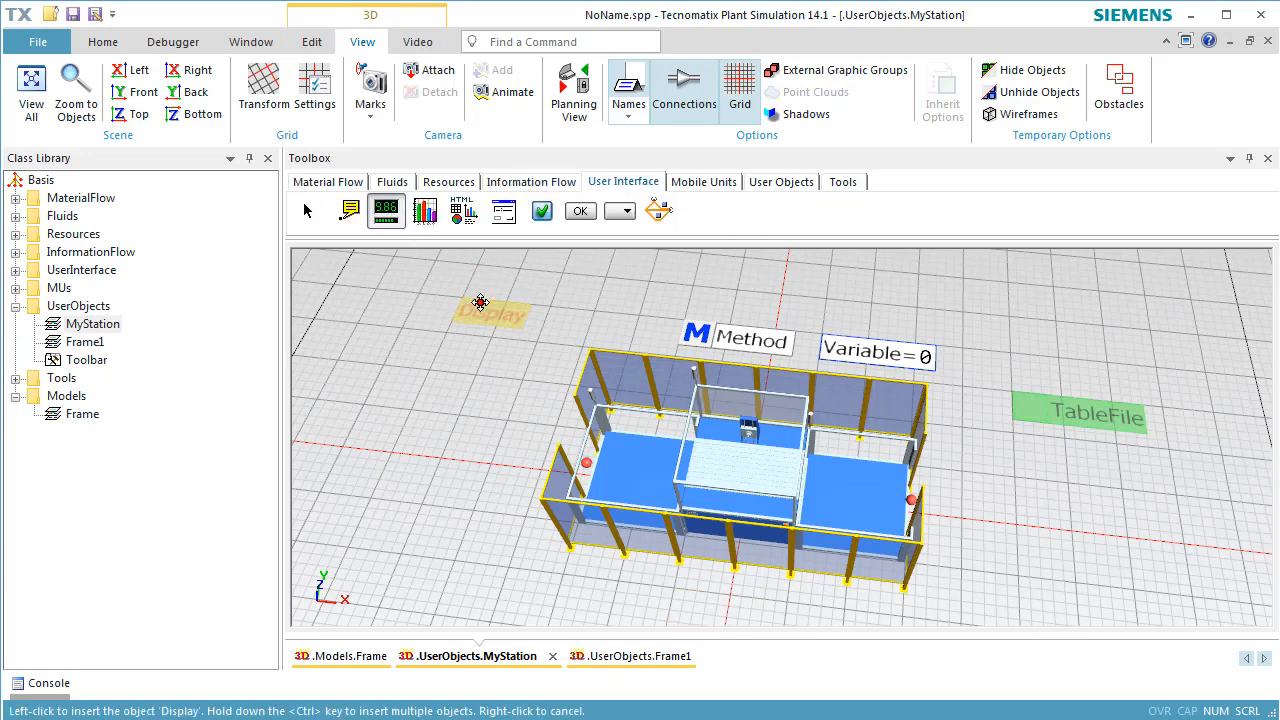
pyautogui.click(684, 597)
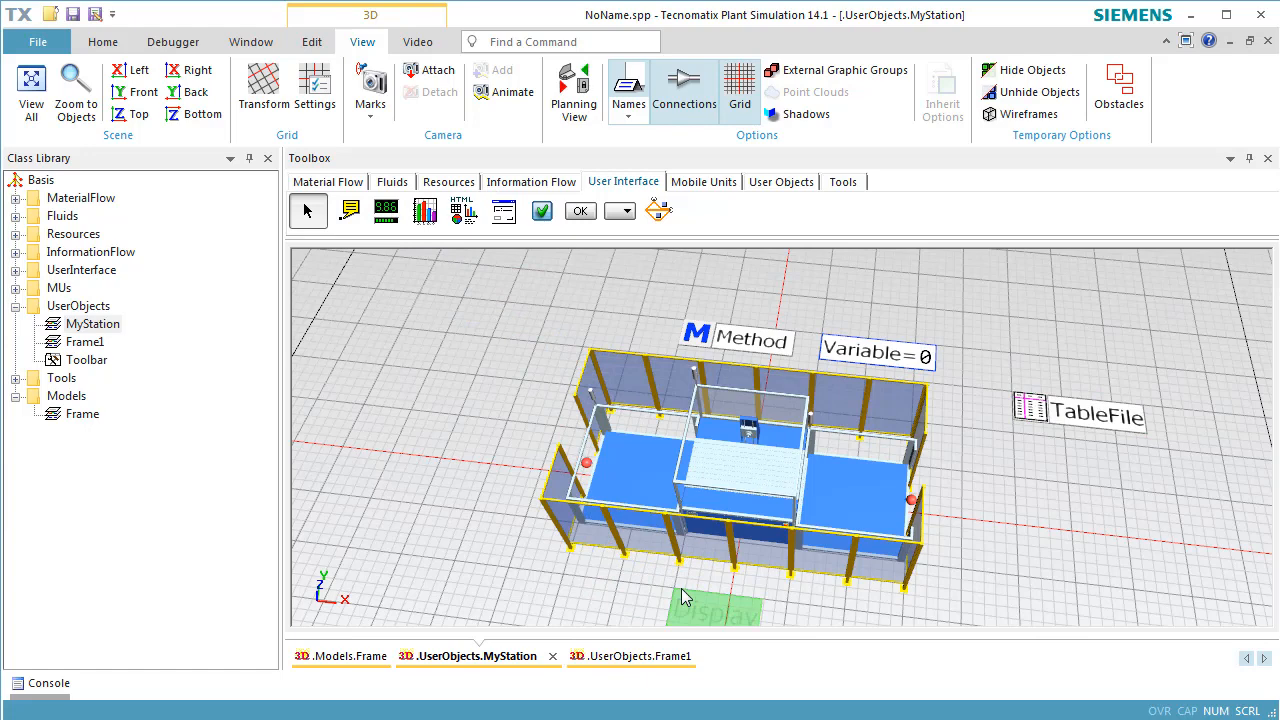
pyautogui.click(736, 484)
pyautogui.moveTo(736, 484); pyautogui.dragTo(705, 612)
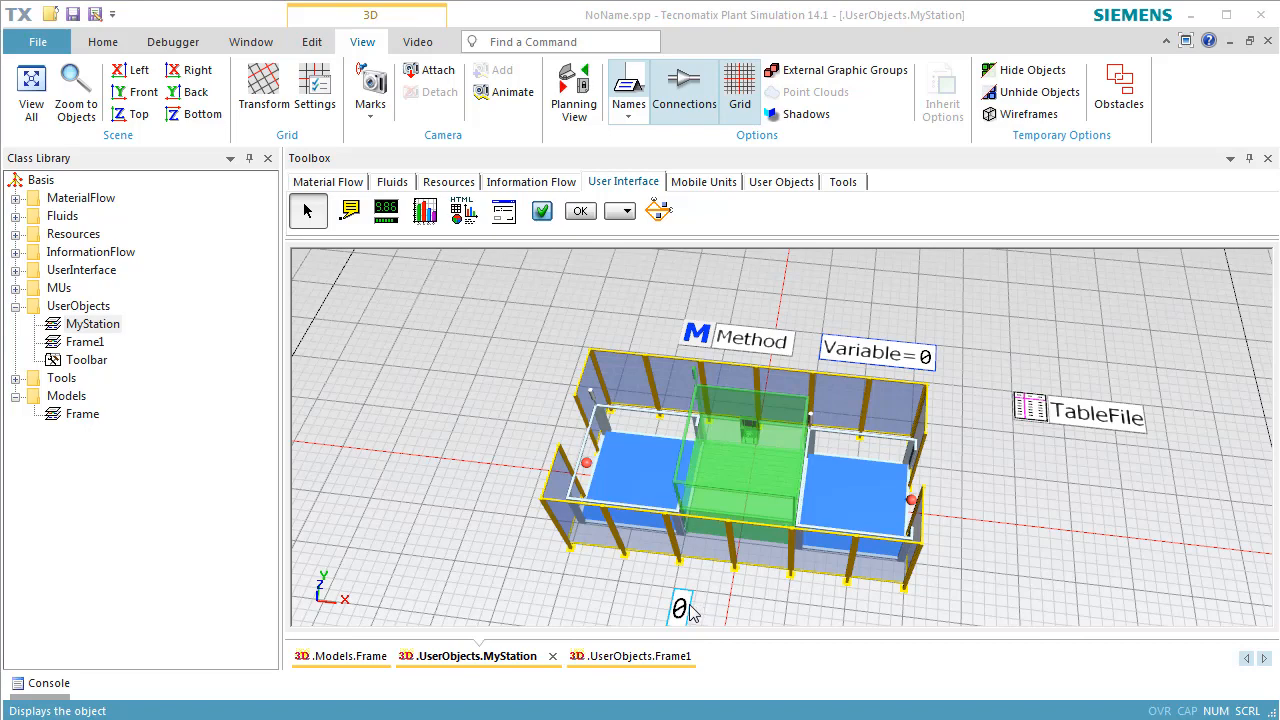
# Check the data path assigned to the Display.
pyautogui.click(682, 610)
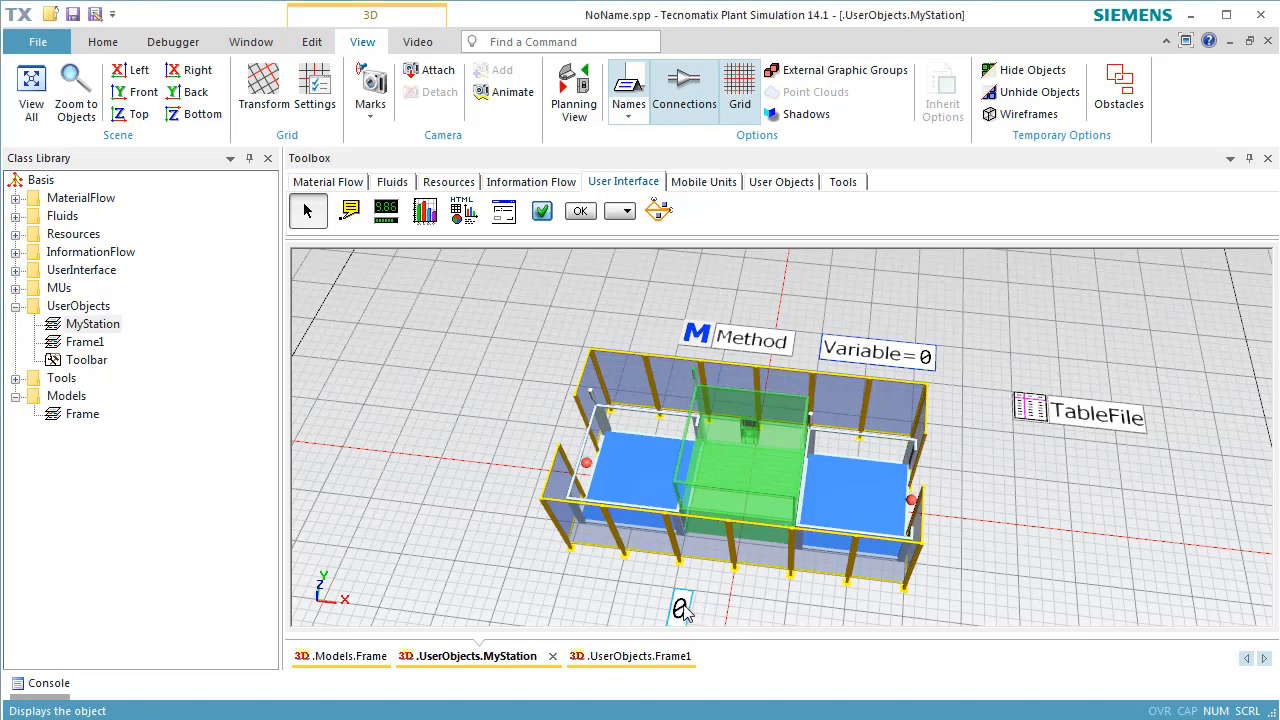
pyautogui.doubleClick(682, 610)
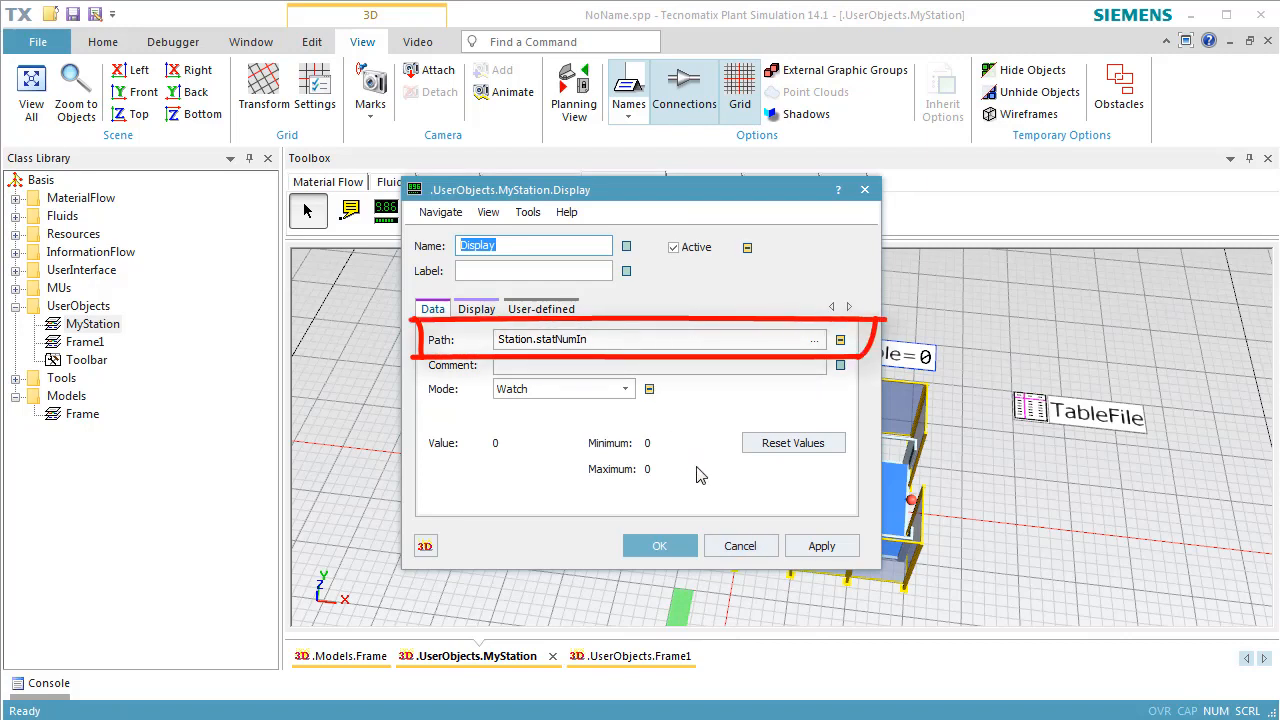
pyautogui.click(740, 546)
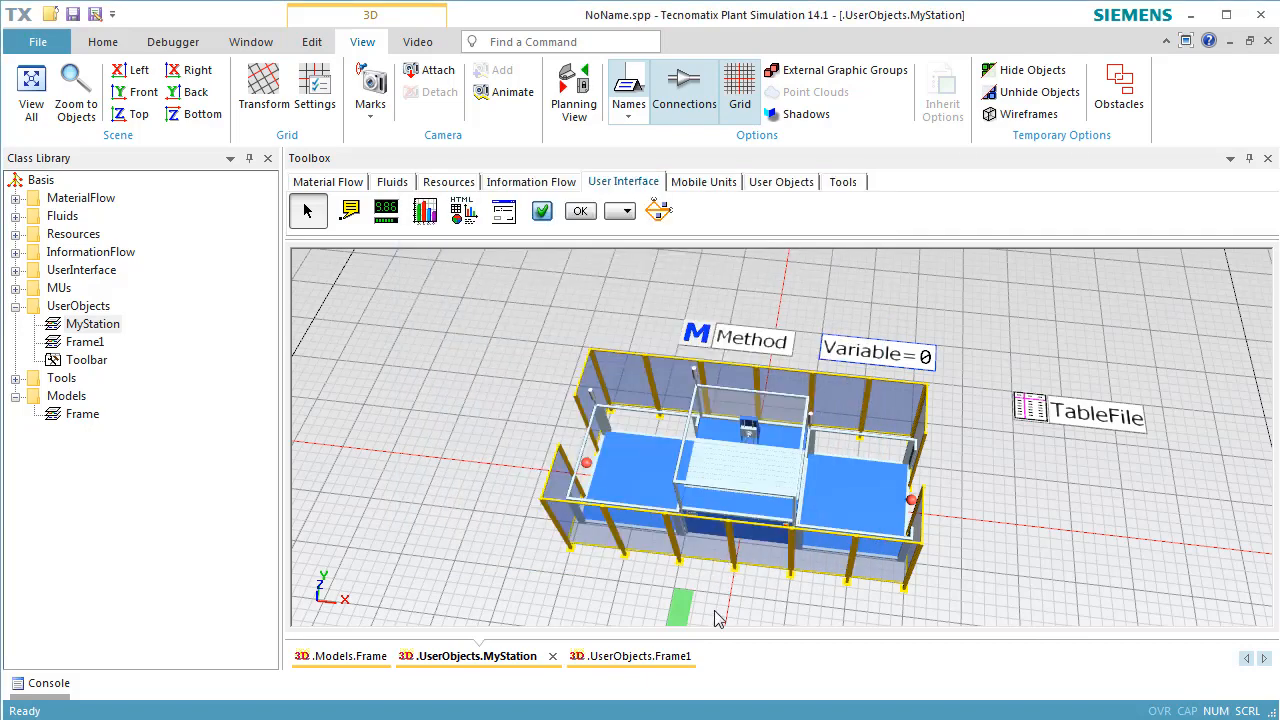
# Rotate the Display 90° about the X axis and apply the rotation.
pyautogui.rightClick(682, 610)
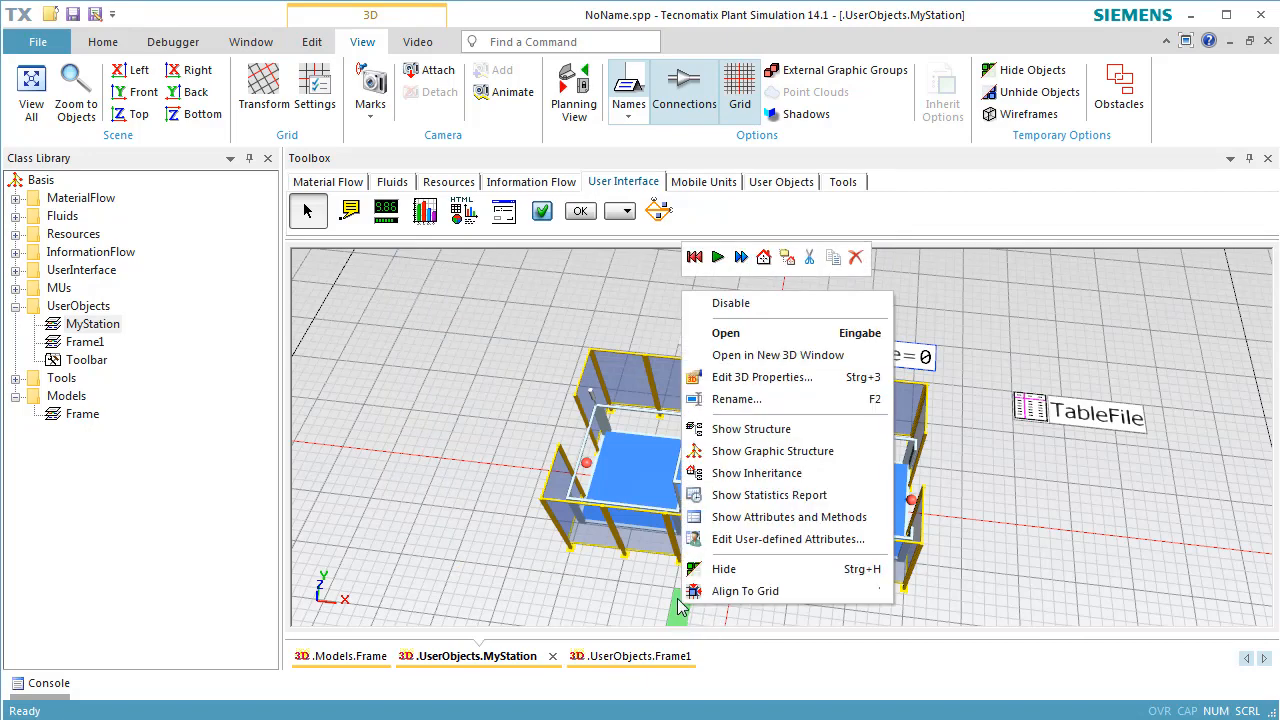
pyautogui.click(740, 388)
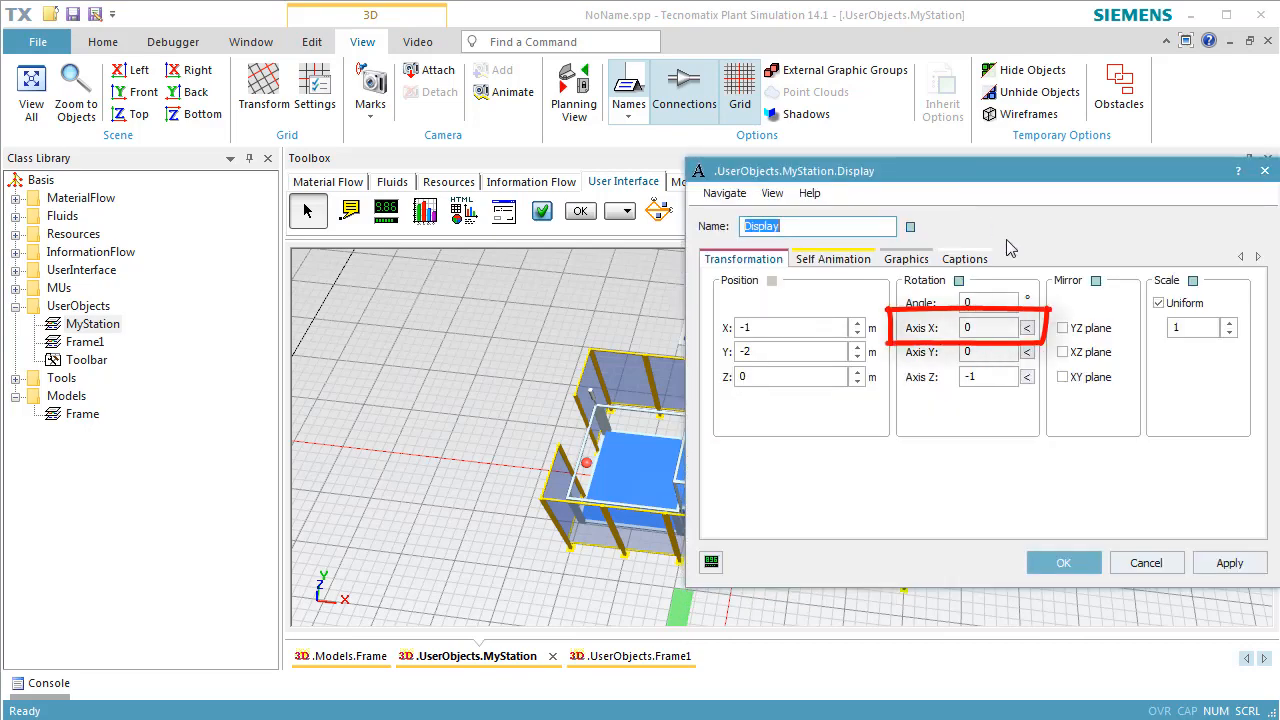
pyautogui.click(1026, 330)
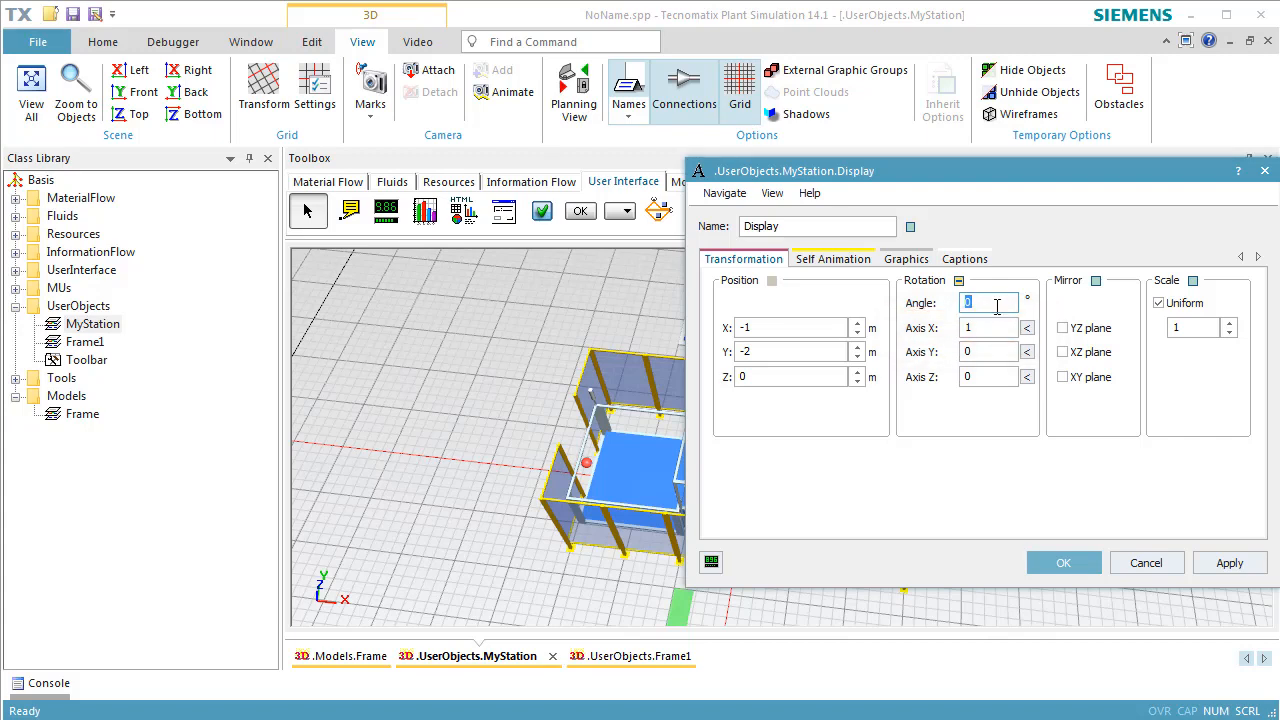
pyautogui.write('90')
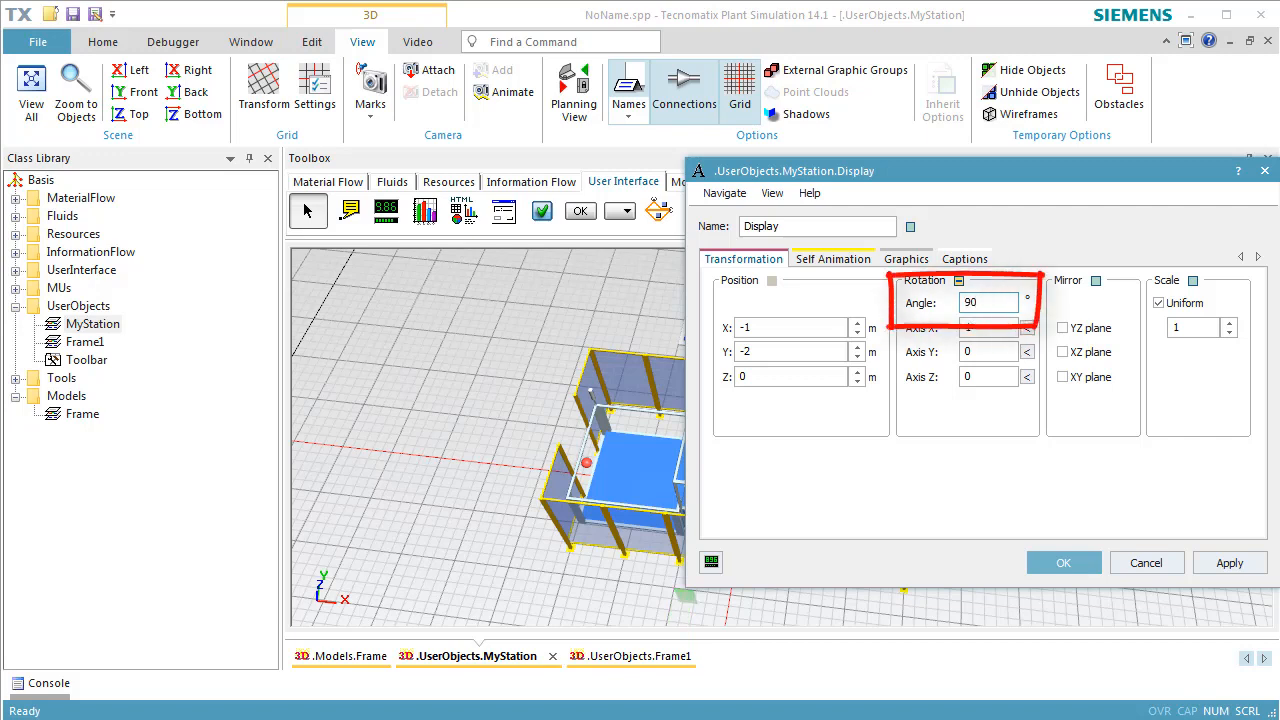
pyautogui.click(1225, 564)
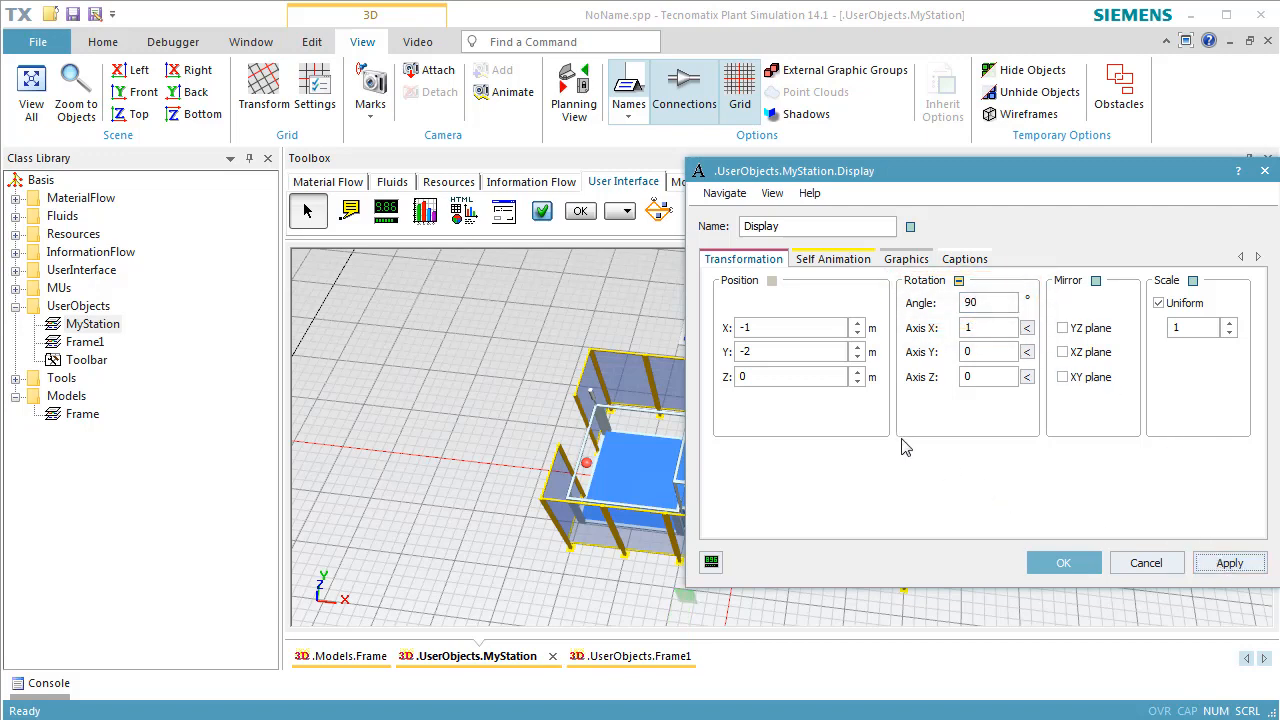
# Position the Display at X -0.88 m, Y -1.51 m and Z 2 m so it sits against the fence.
pyautogui.click(793, 377)
pyautogui.press('BackSpace')
pyautogui.write('2')
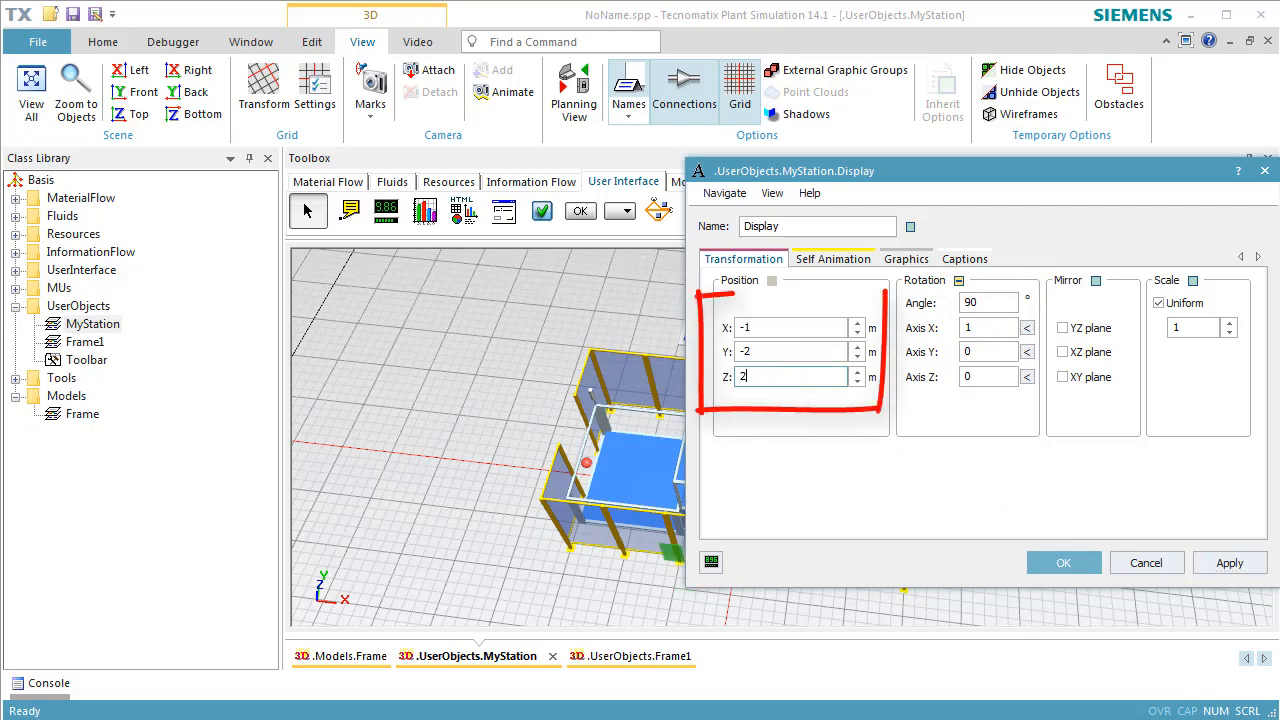
pyautogui.click(789, 353)
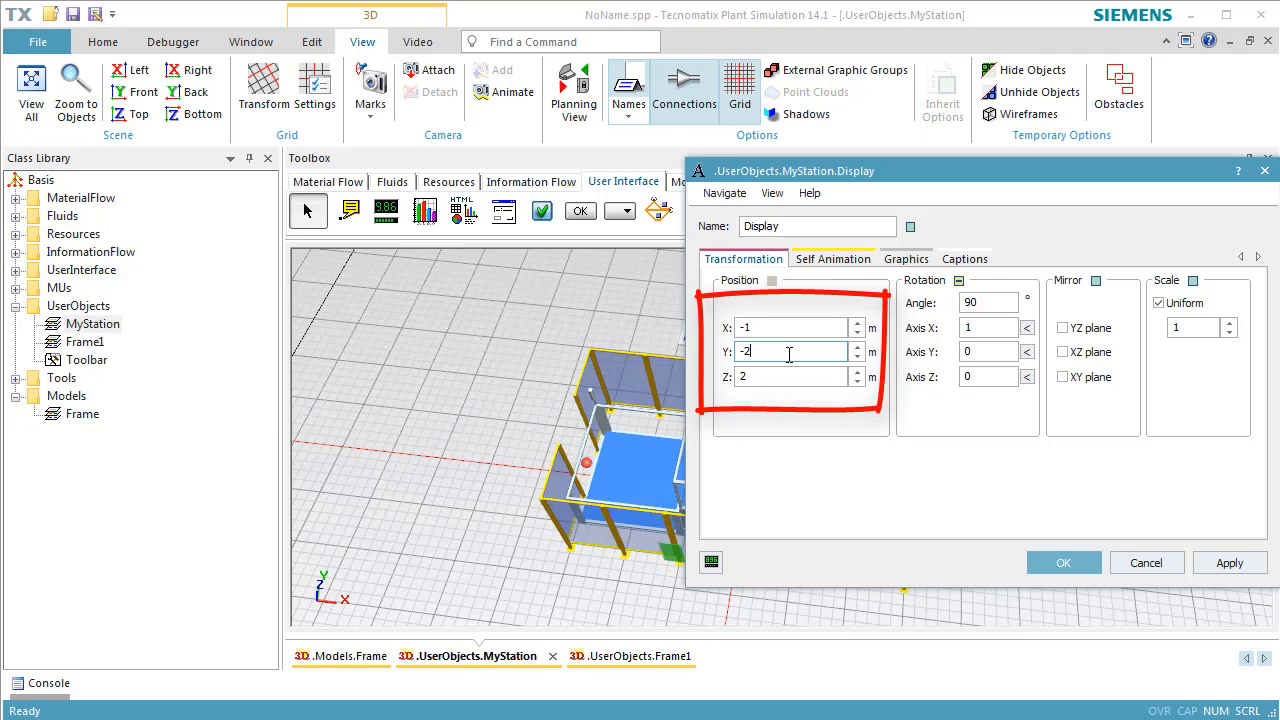
pyautogui.keyDown('ctrl'); pyautogui.scroll(4, 791, 353); pyautogui.keyUp('ctrl')
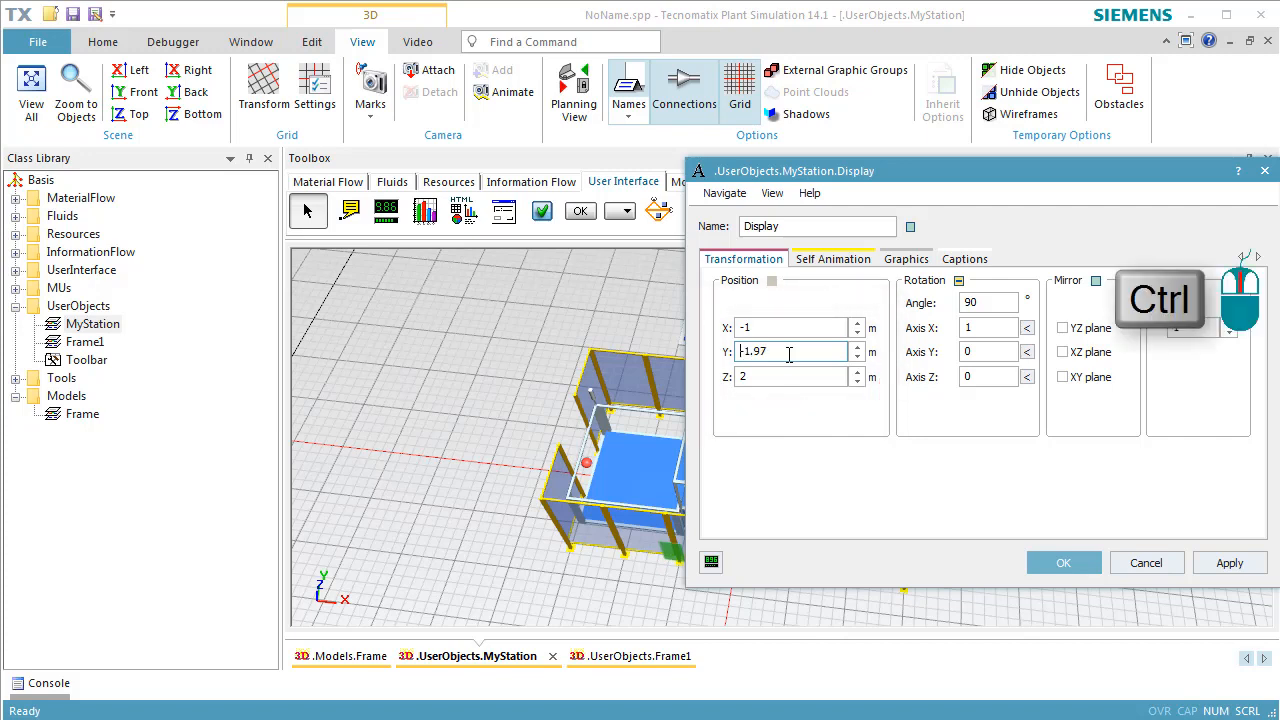
pyautogui.keyDown('ctrl'); pyautogui.scroll(13, 793, 353); pyautogui.keyUp('ctrl')
pyautogui.moveTo(910, 178); pyautogui.dragTo(975, 183)
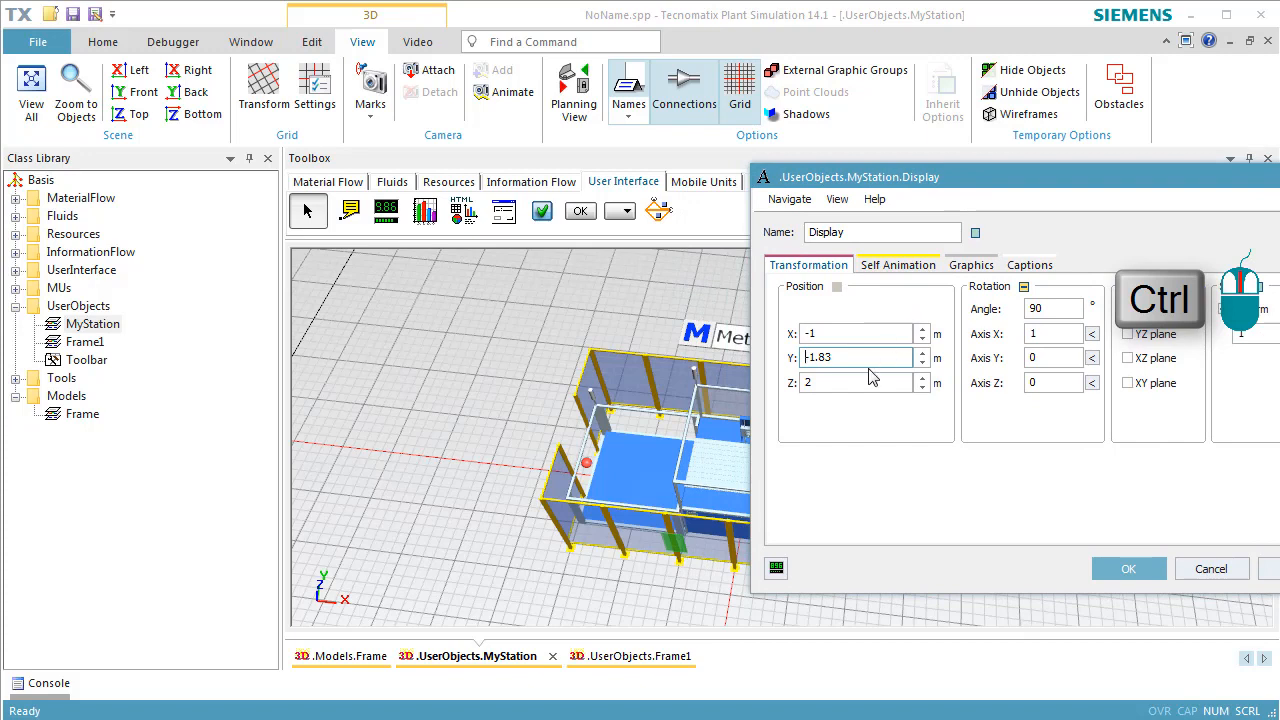
pyautogui.keyDown('ctrl'); pyautogui.scroll(16, 868, 362); pyautogui.keyUp('ctrl')
pyautogui.keyDown('ctrl'); pyautogui.scroll(16, 873, 362); pyautogui.keyUp('ctrl')
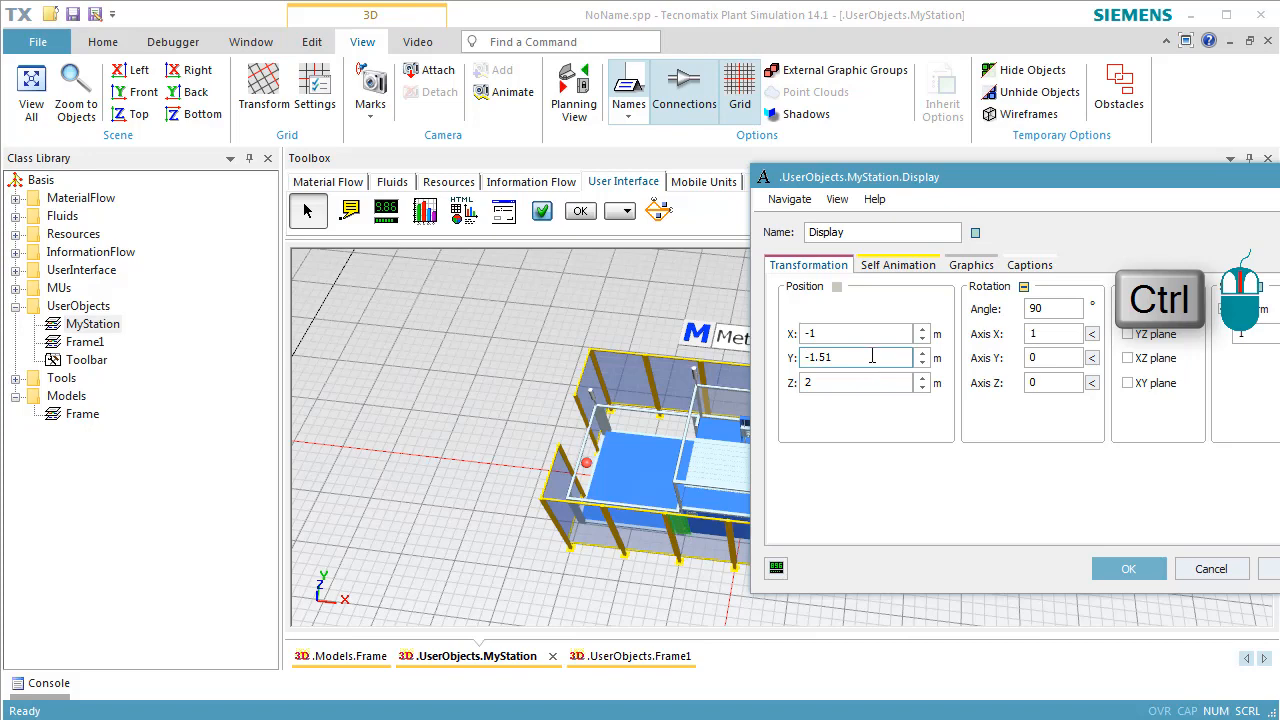
pyautogui.click(860, 334)
pyautogui.keyDown('ctrl'); pyautogui.scroll(12, 860, 334); pyautogui.keyUp('ctrl')
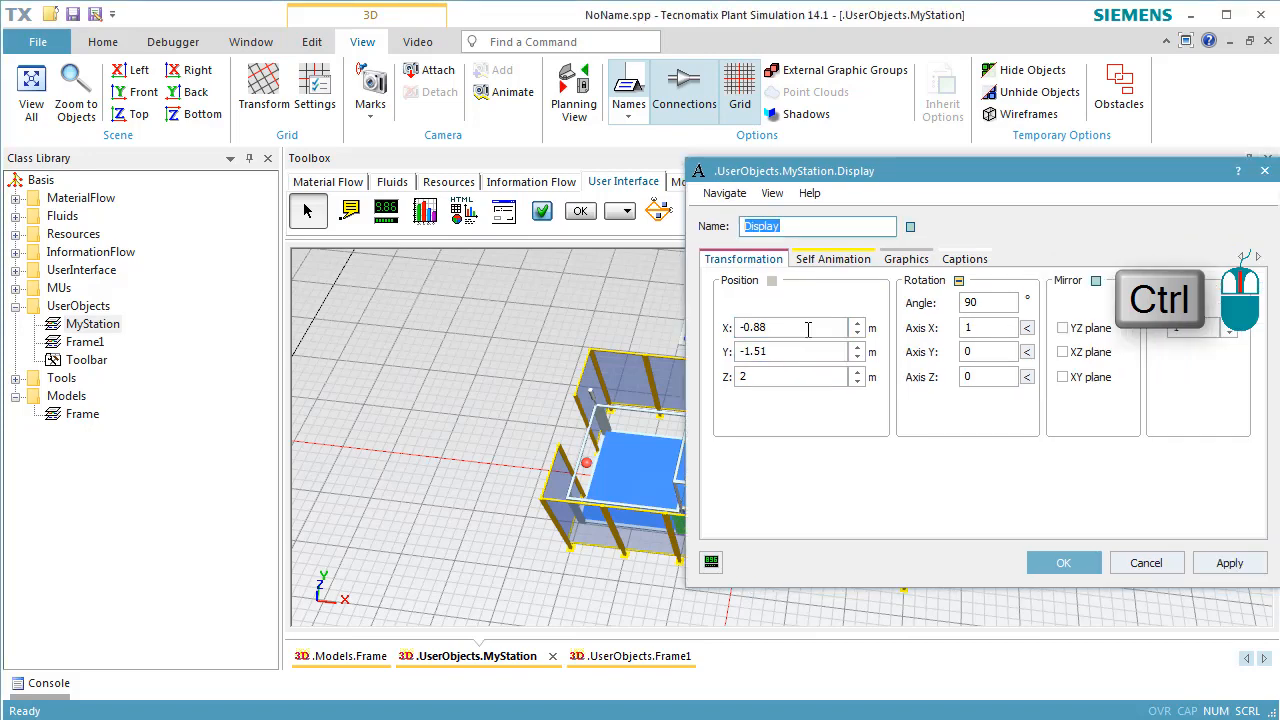
# Turn off Exclude from "Show content" of the location for the Display and accept its 3D properties.
pyautogui.click(912, 261)
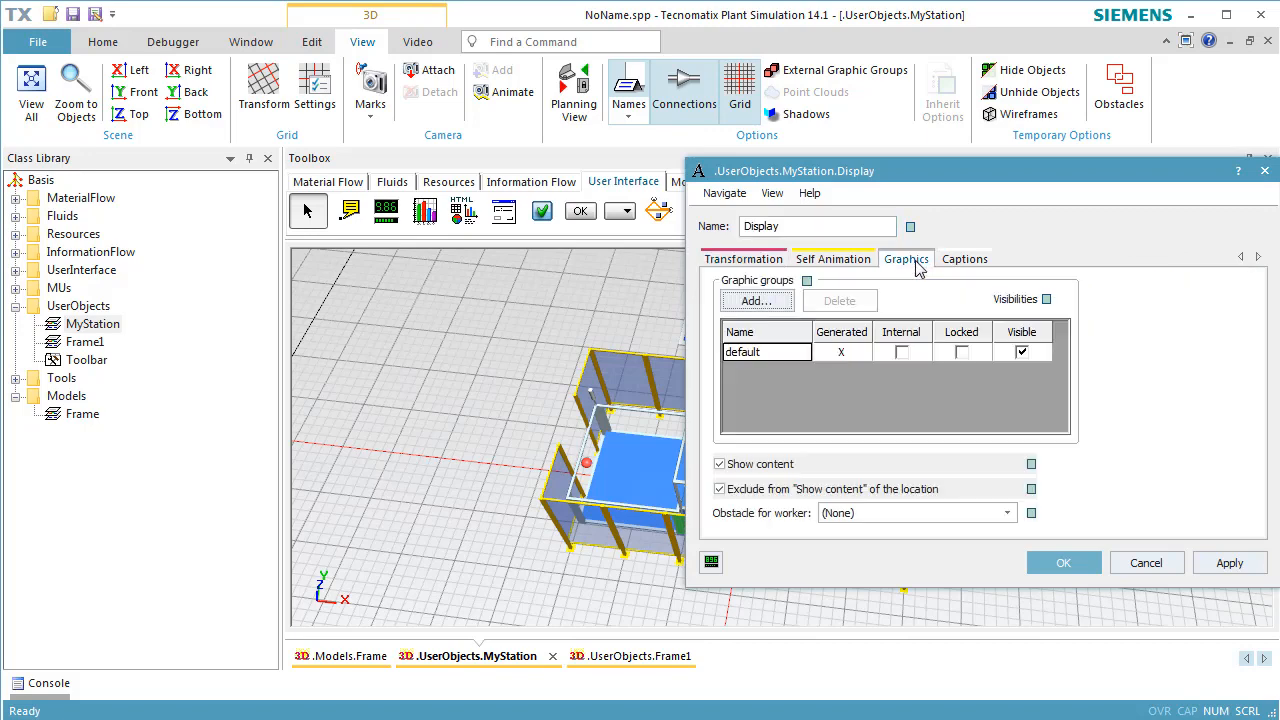
pyautogui.click(789, 492)
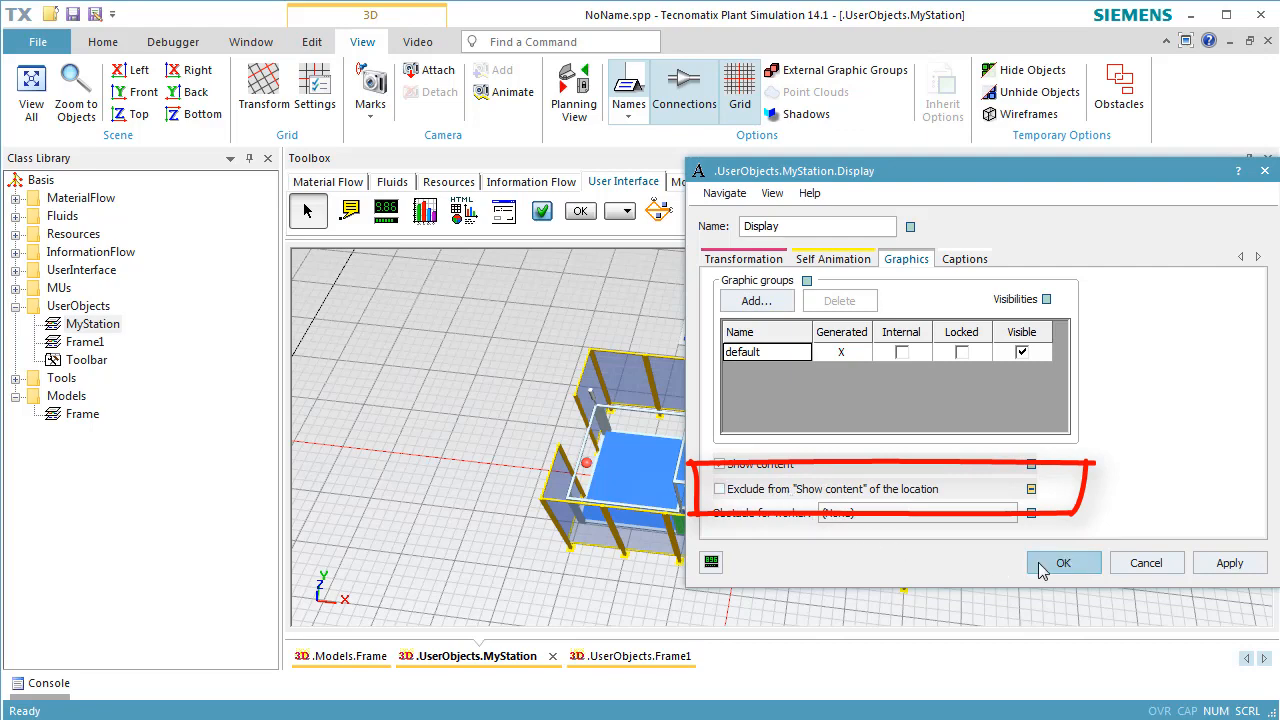
pyautogui.click(1040, 566)
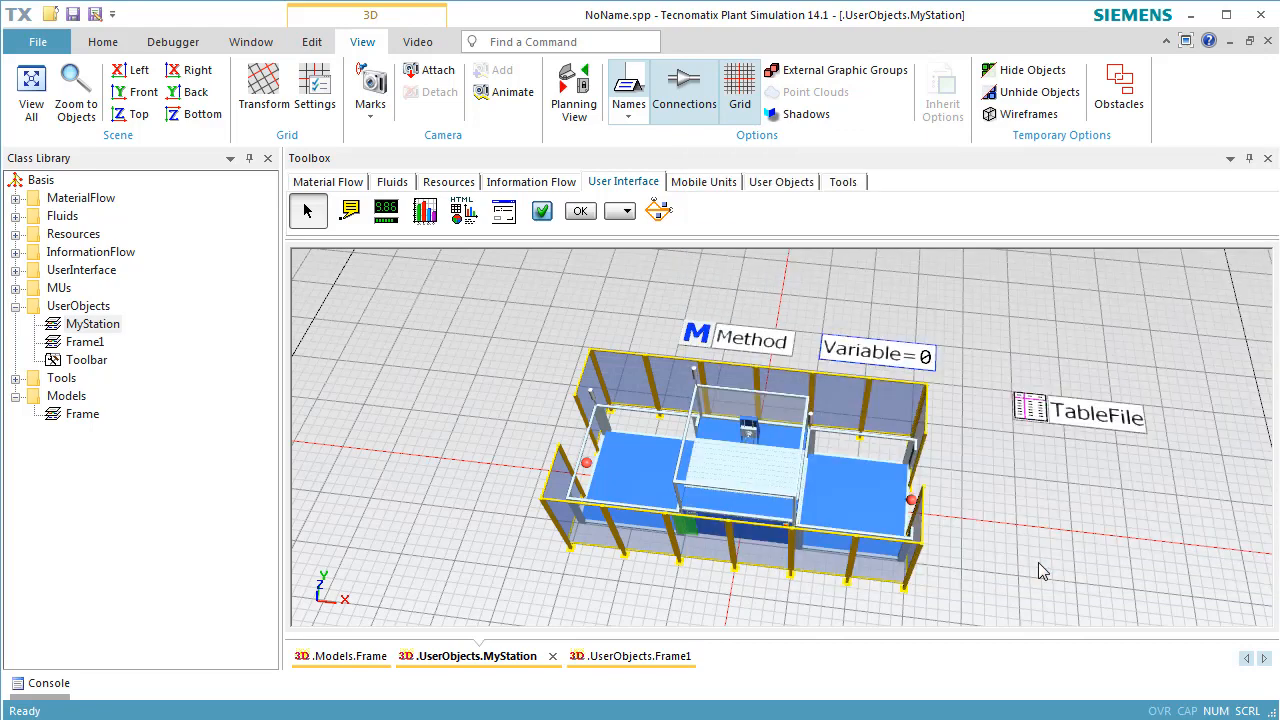
# Close the MyStation and Frame1 windows and show Models.Frame in Planning View.
pyautogui.click(1268, 41)
pyautogui.click(1268, 41)
pyautogui.click(90, 415)
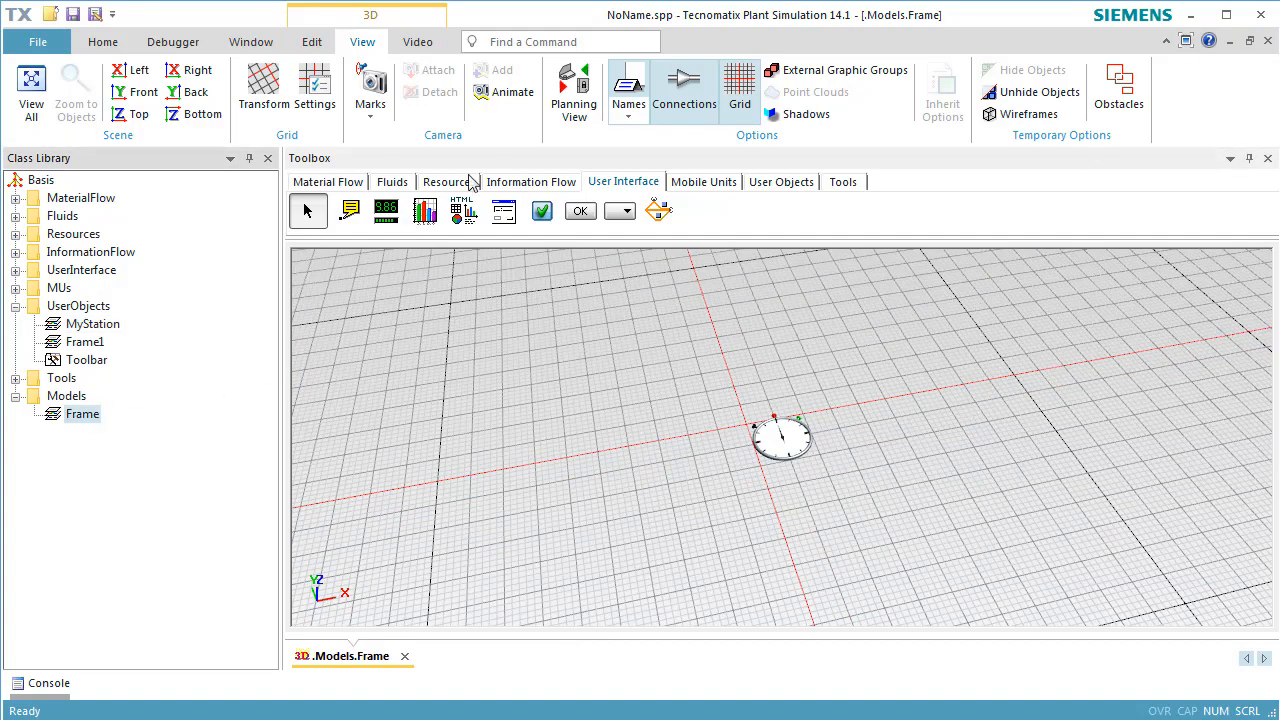
pyautogui.click(566, 112)
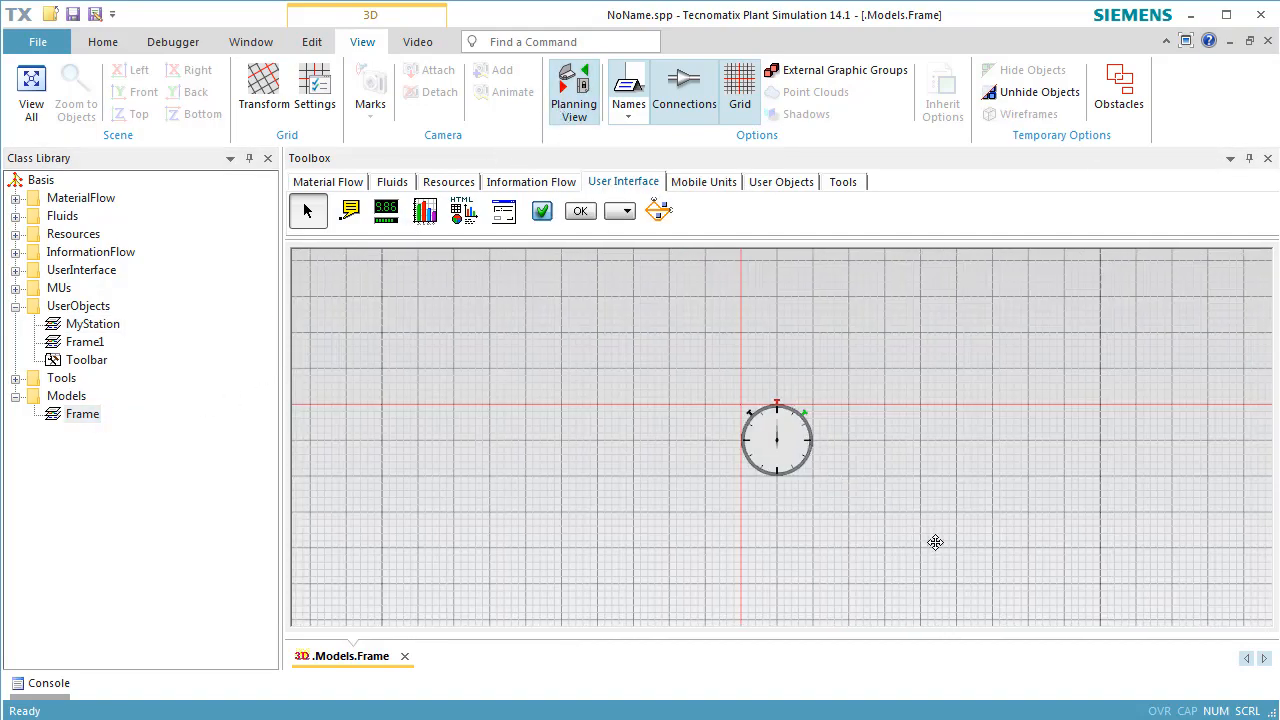
pyautogui.moveTo(935, 542); pyautogui.dragTo(552, 402, button='middle')
# Add MyStation from the UserObjects folder to the end of the Material Flow toolbox.
pyautogui.click(346, 185)
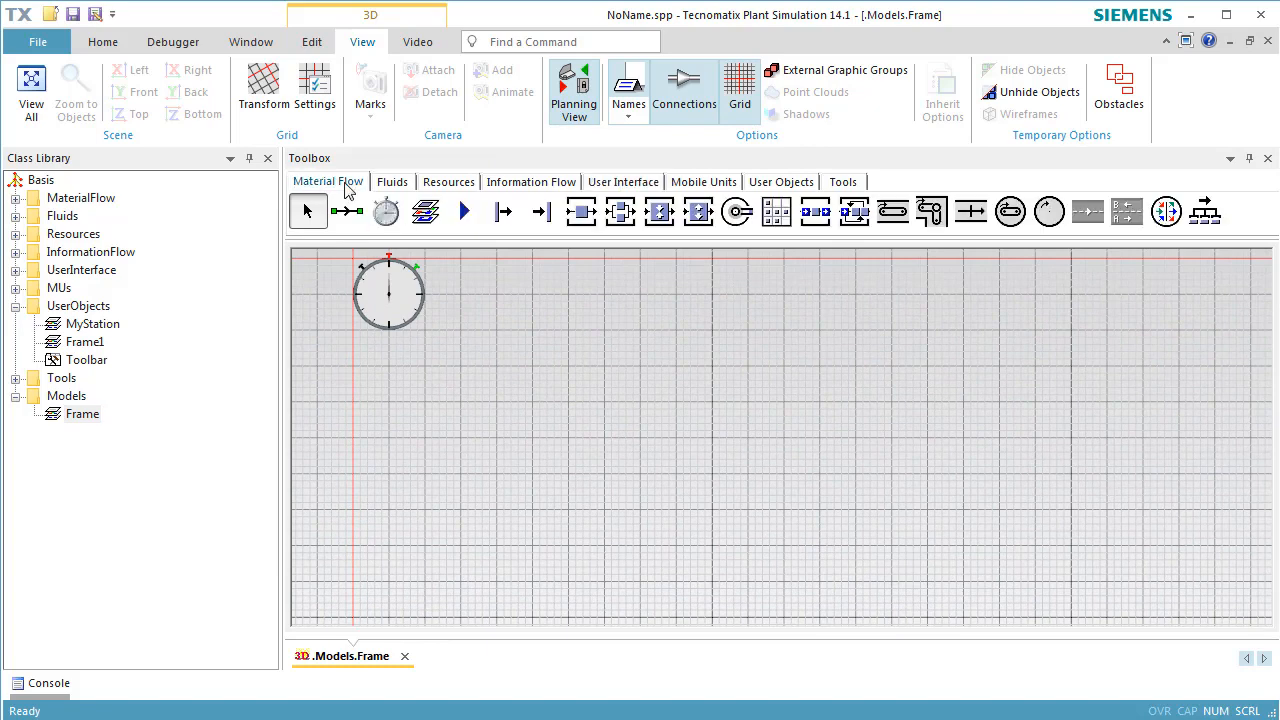
pyautogui.click(95, 327)
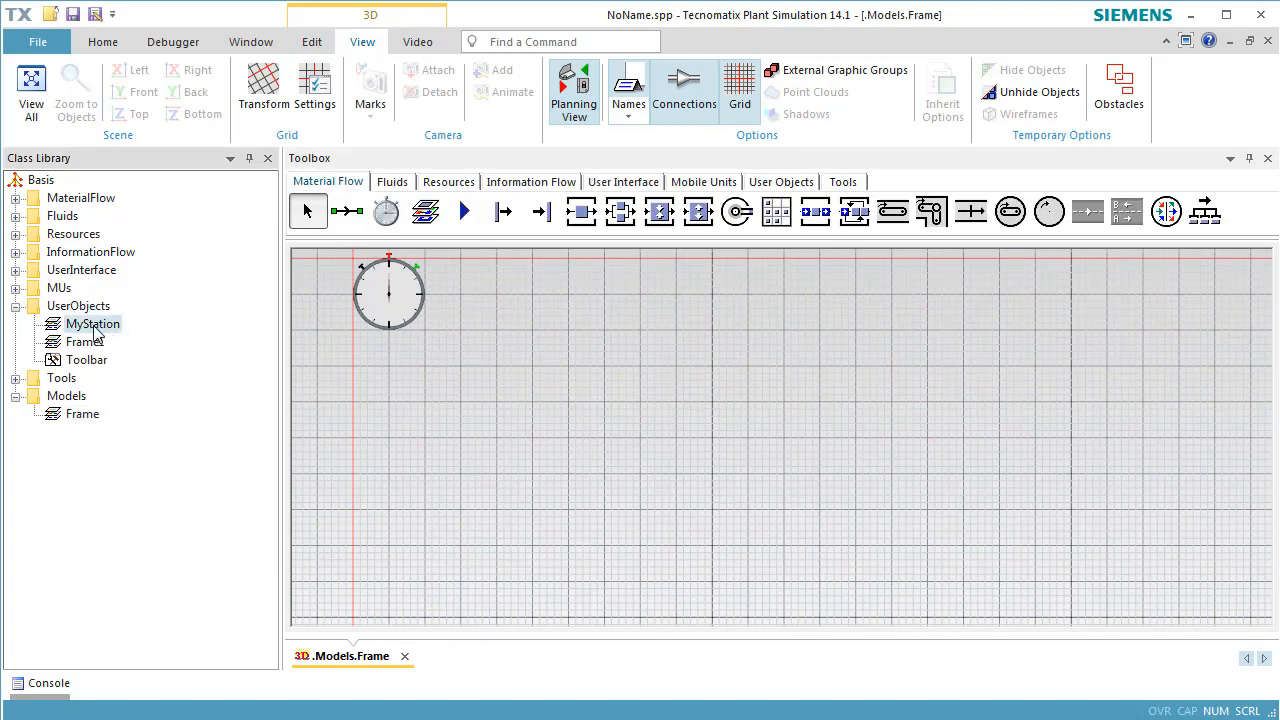
pyautogui.moveTo(97, 333); pyautogui.dragTo(1242, 216)
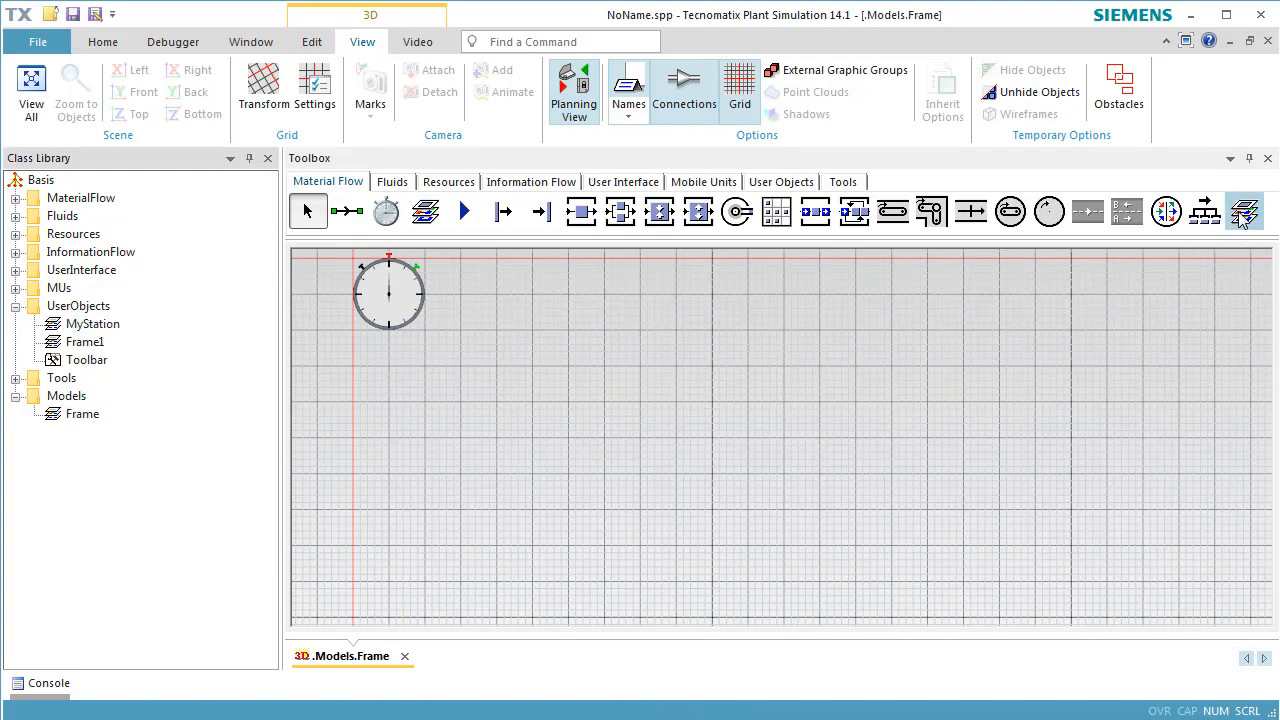
# Insert a Source, three MyStation instances and a Drain side by side in one row below the EventController.
pyautogui.click(505, 222)
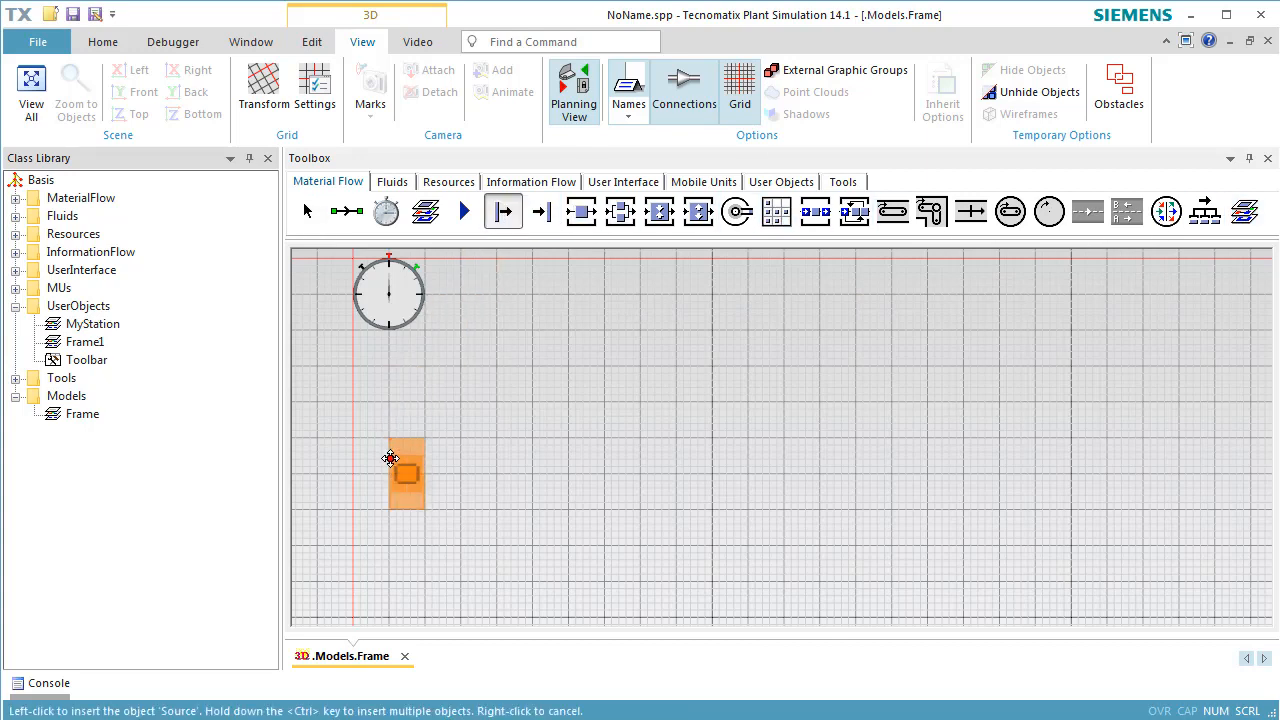
pyautogui.click(394, 451)
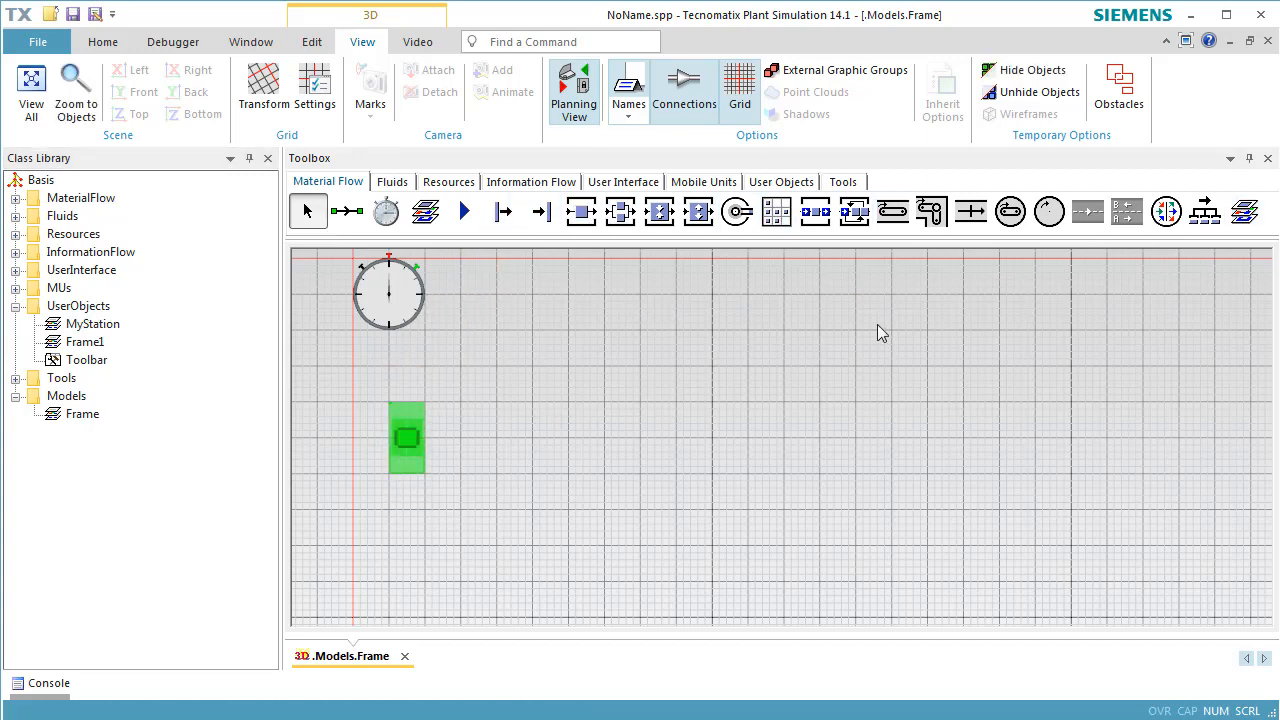
pyautogui.keyDown('ctrl'); pyautogui.click(1236, 226); pyautogui.keyUp('ctrl')
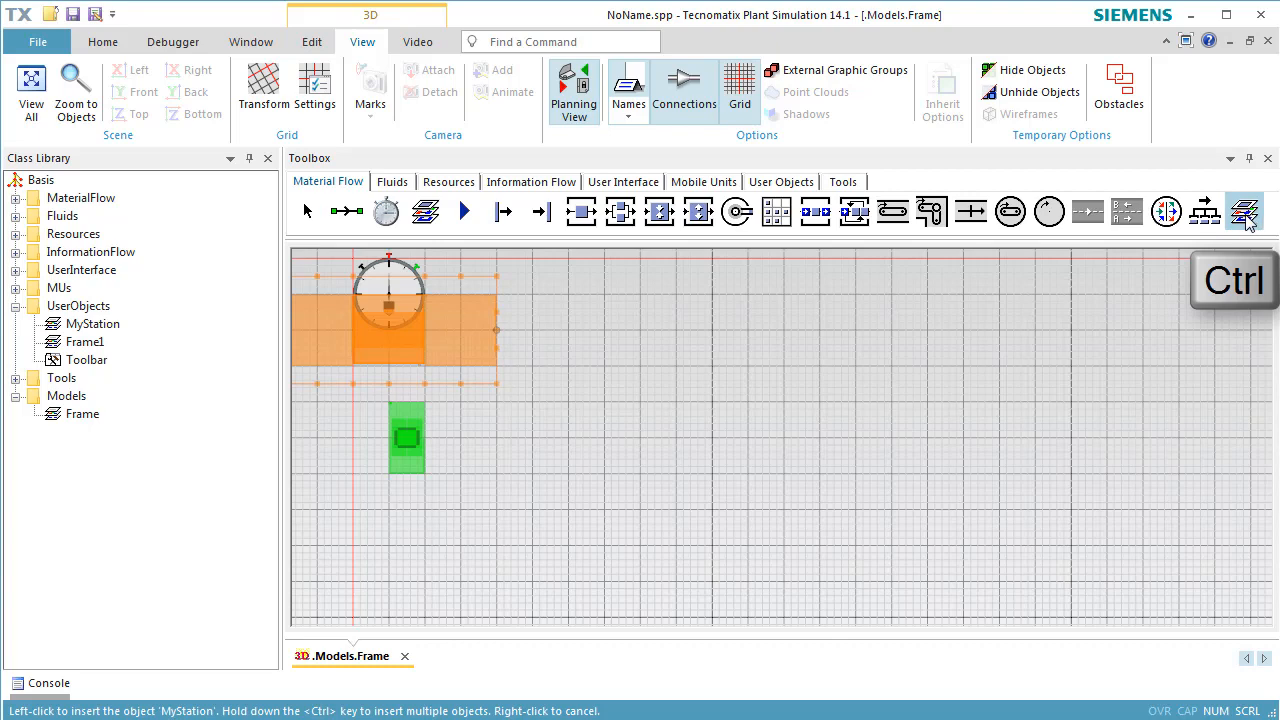
pyautogui.click(538, 448)
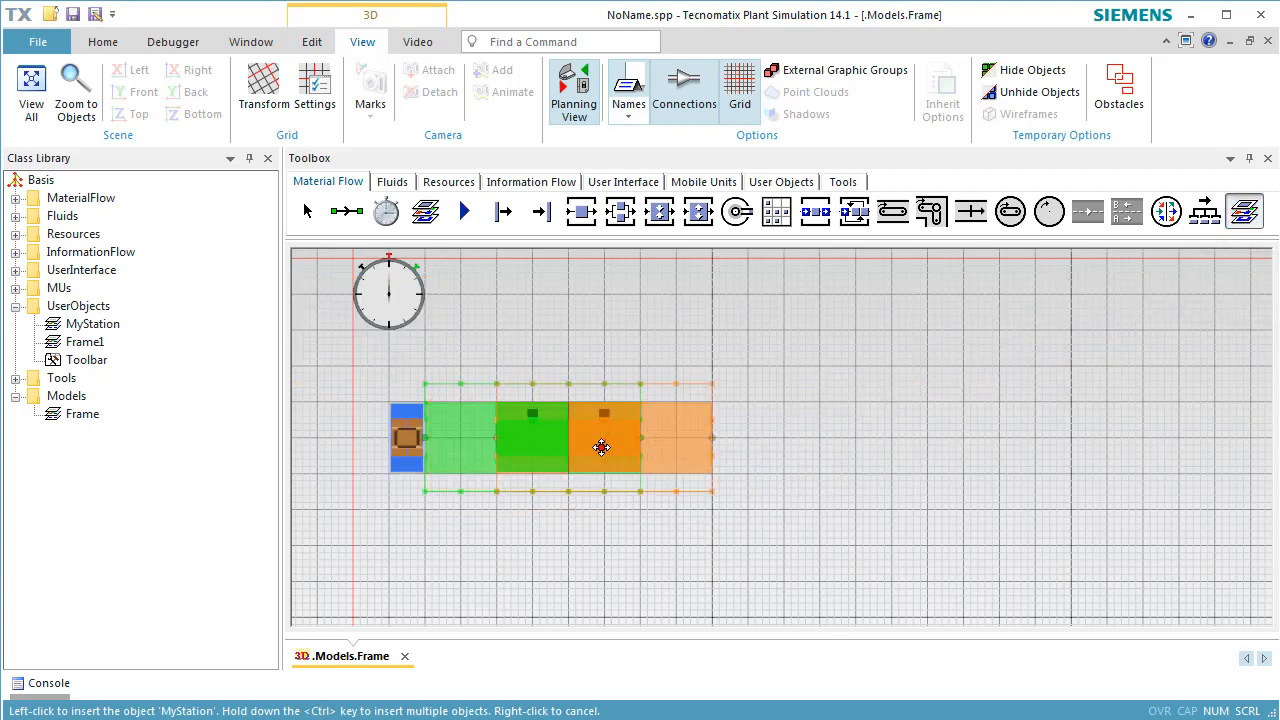
pyautogui.click(748, 438)
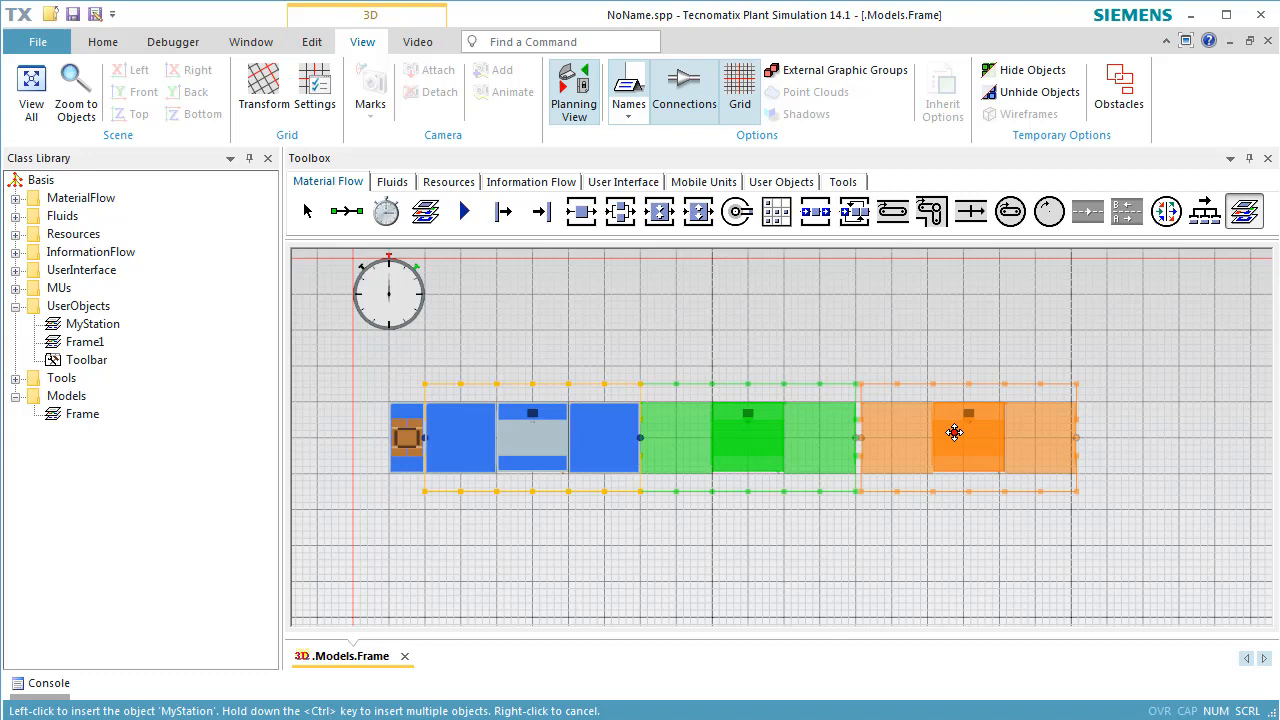
pyautogui.click(954, 432)
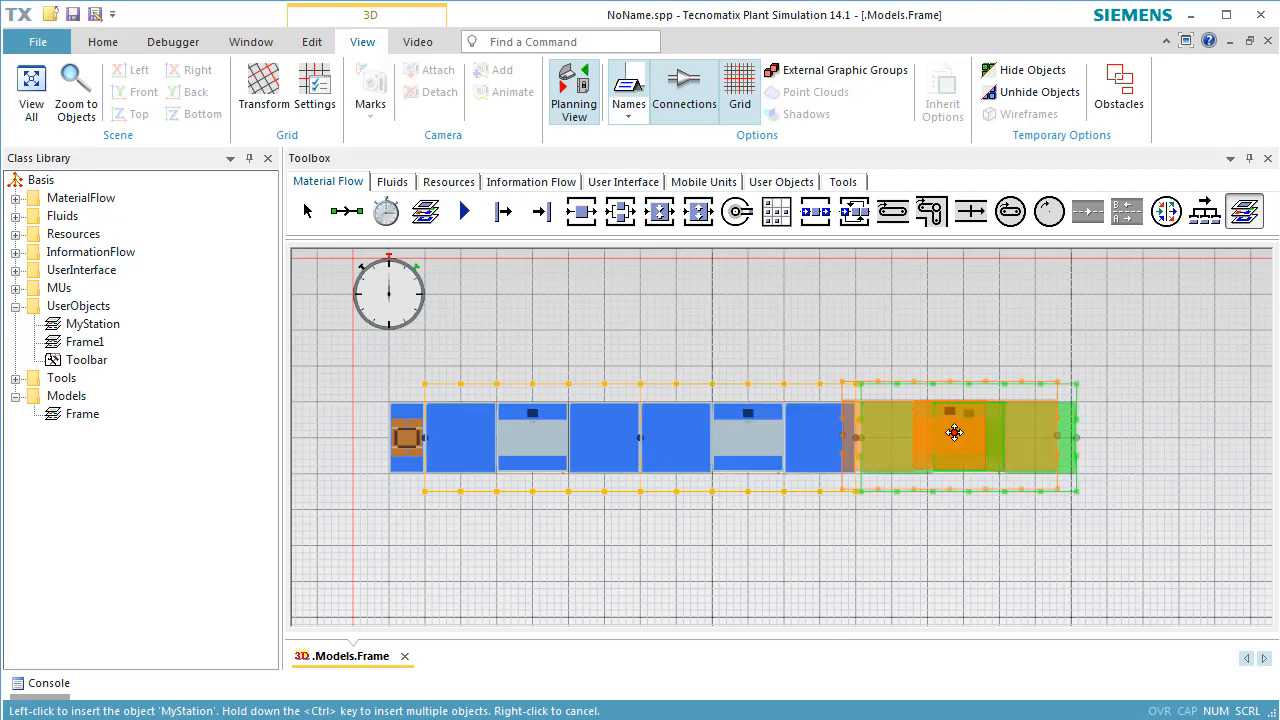
pyautogui.click(552, 214)
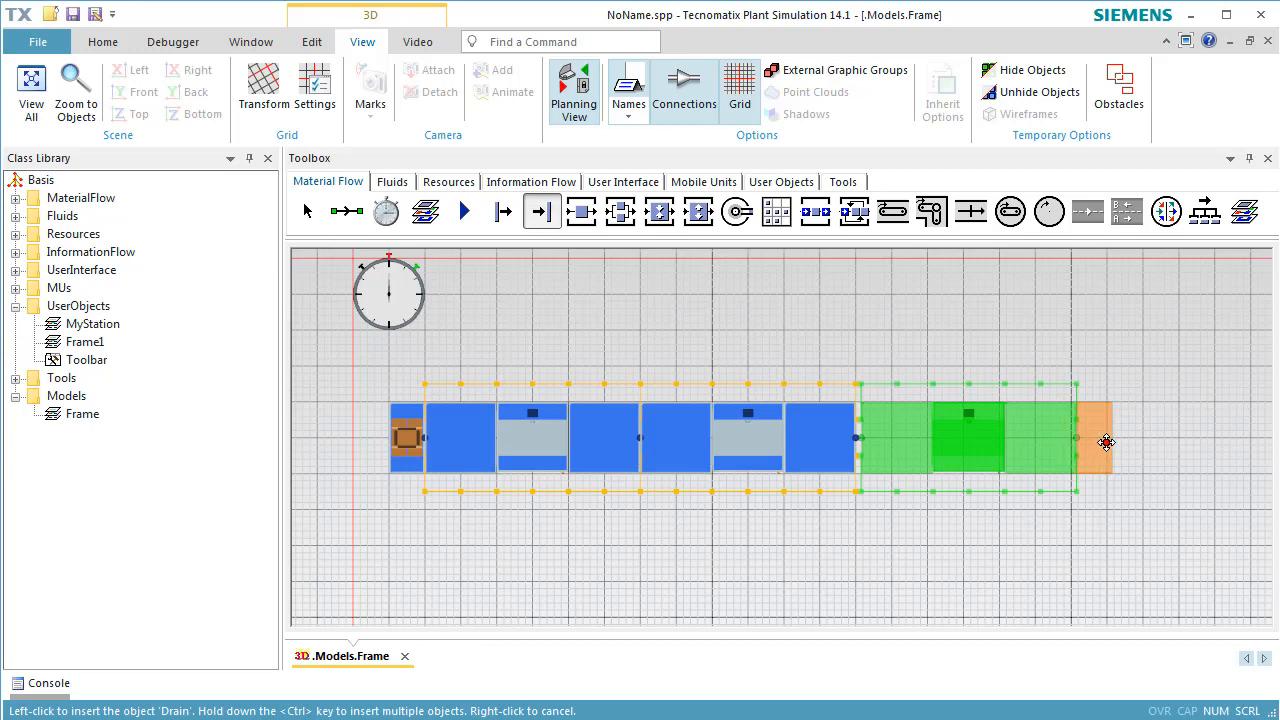
pyautogui.click(1106, 442)
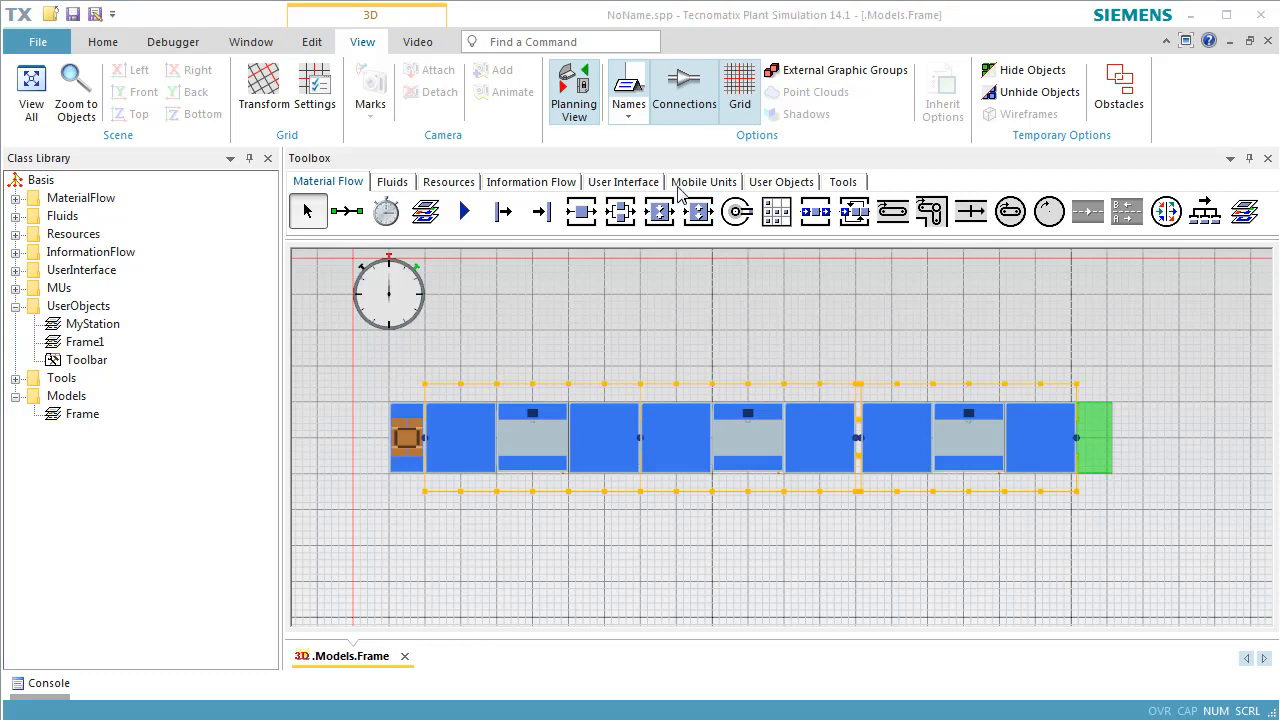
# Return to the 3D view and shift the Source and the three stations along the line, away from the Drain.
pyautogui.click(574, 95)
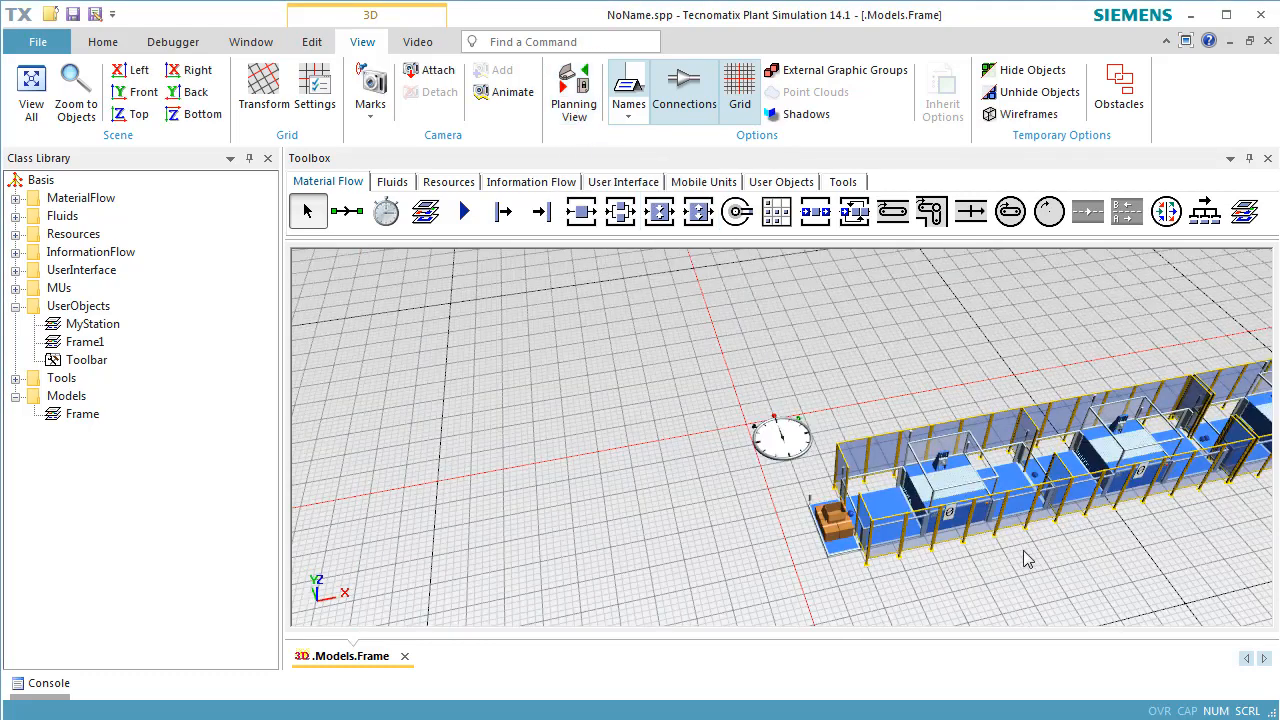
pyautogui.moveTo(1031, 551); pyautogui.dragTo(757, 492)
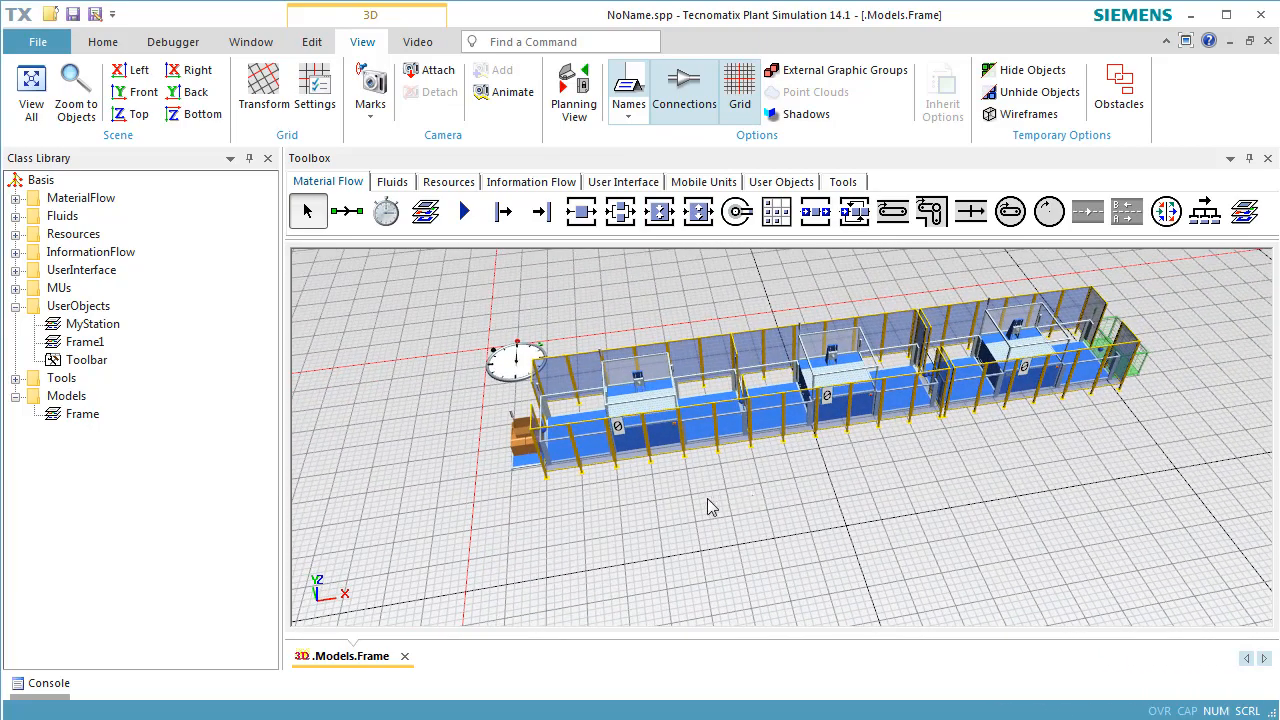
pyautogui.moveTo(518, 456); pyautogui.dragTo(483, 462)
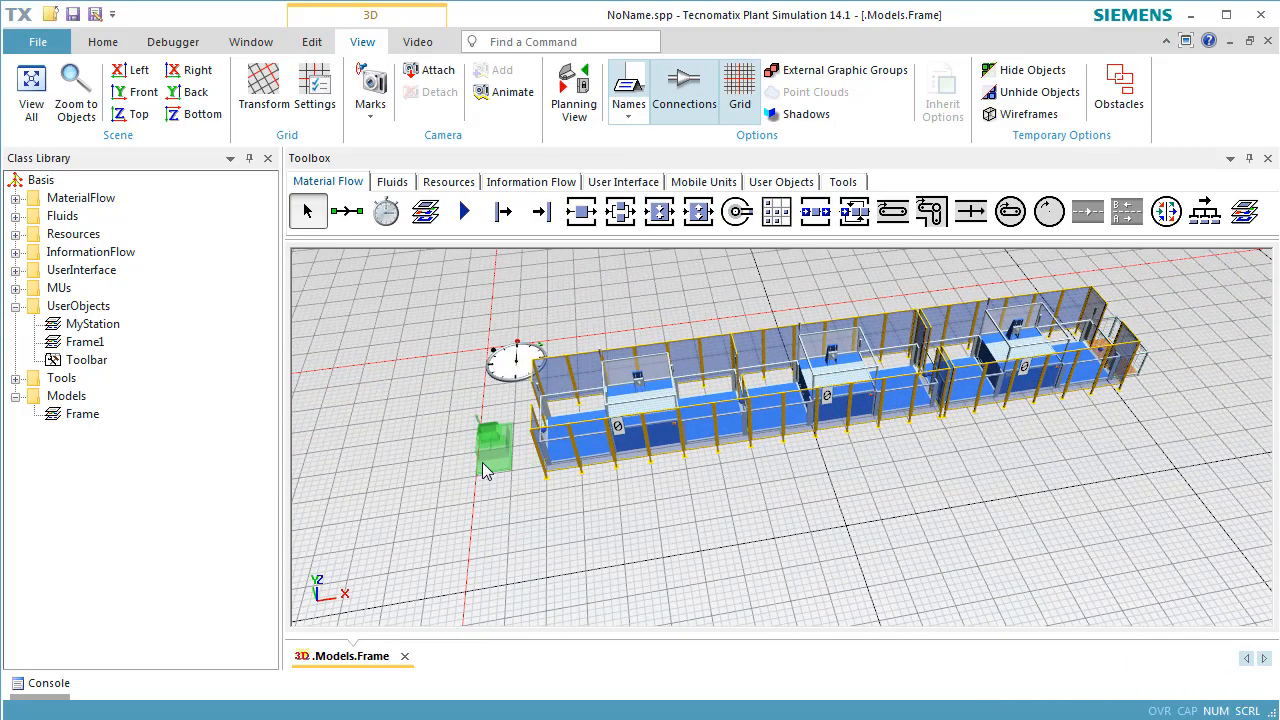
pyautogui.click(605, 442)
pyautogui.moveTo(605, 442); pyautogui.dragTo(556, 446)
pyautogui.moveTo(846, 408); pyautogui.dragTo(800, 413)
pyautogui.moveTo(1040, 382); pyautogui.dragTo(996, 388)
pyautogui.moveTo(720, 490); pyautogui.dragTo(949, 449, button='right')
pyautogui.click(996, 506)
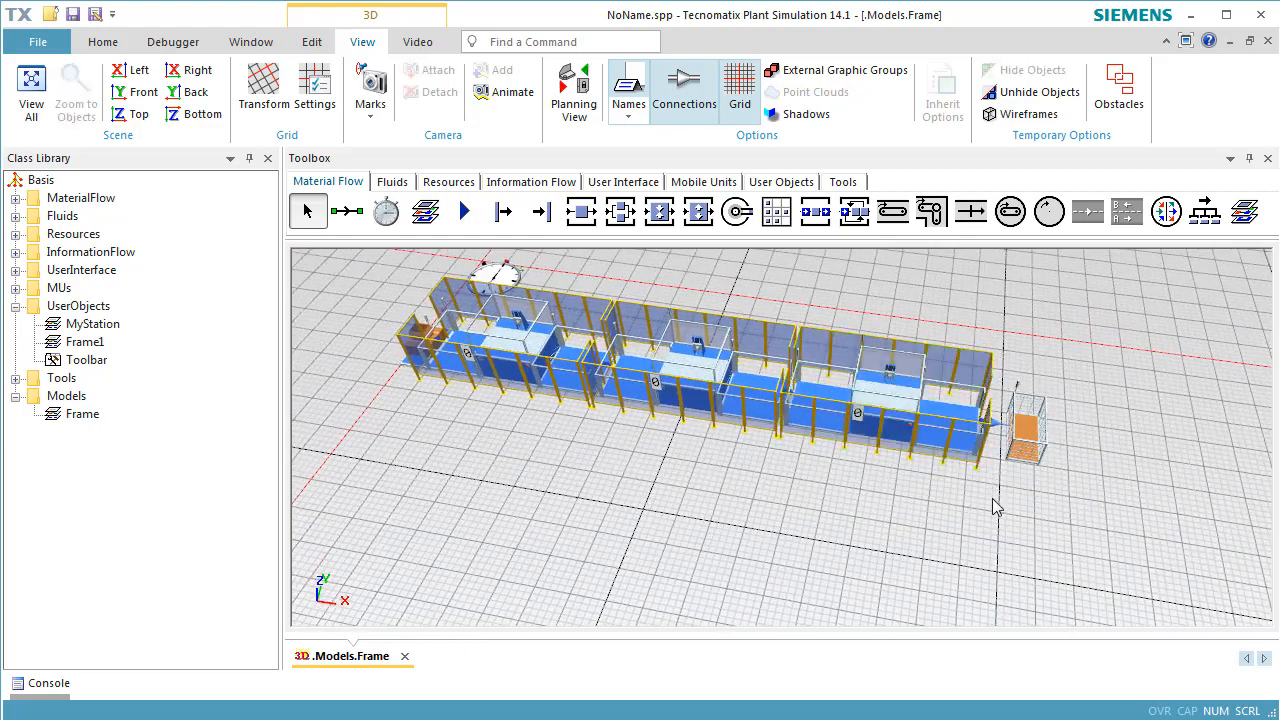
# Reset the simulation of Models.Frame and start it.
pyautogui.rightClick(867, 516)
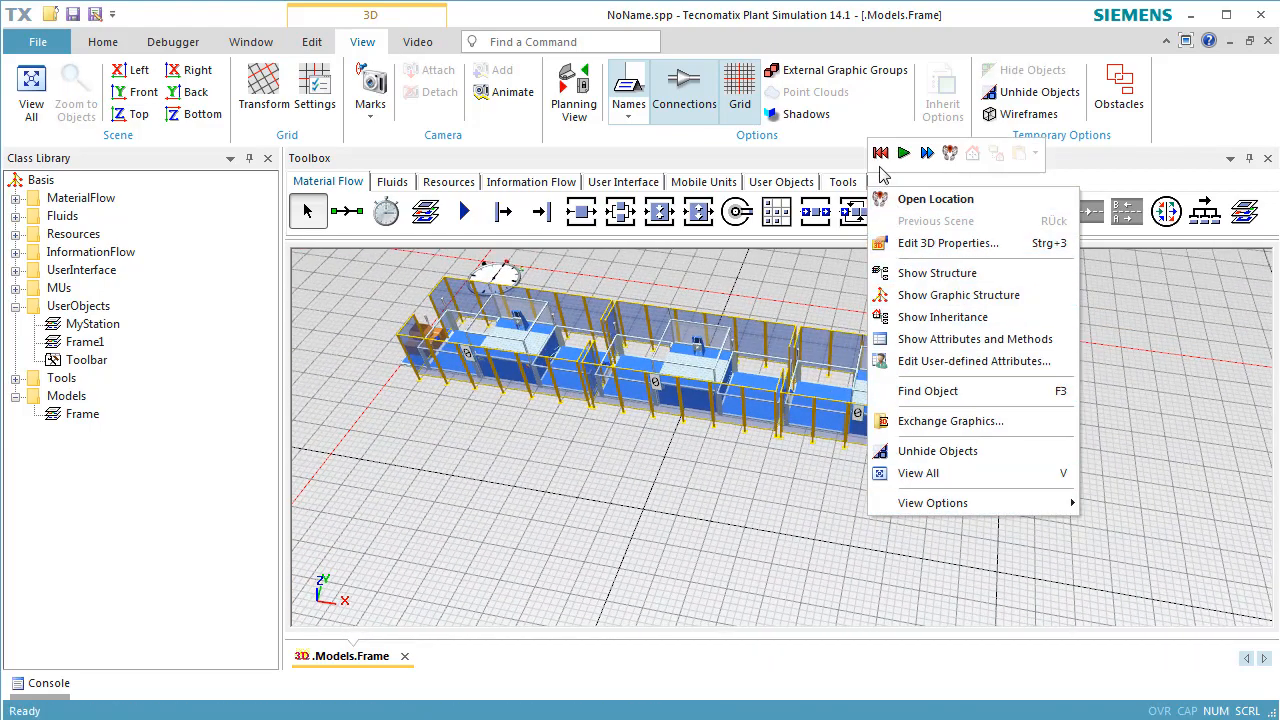
pyautogui.click(880, 158)
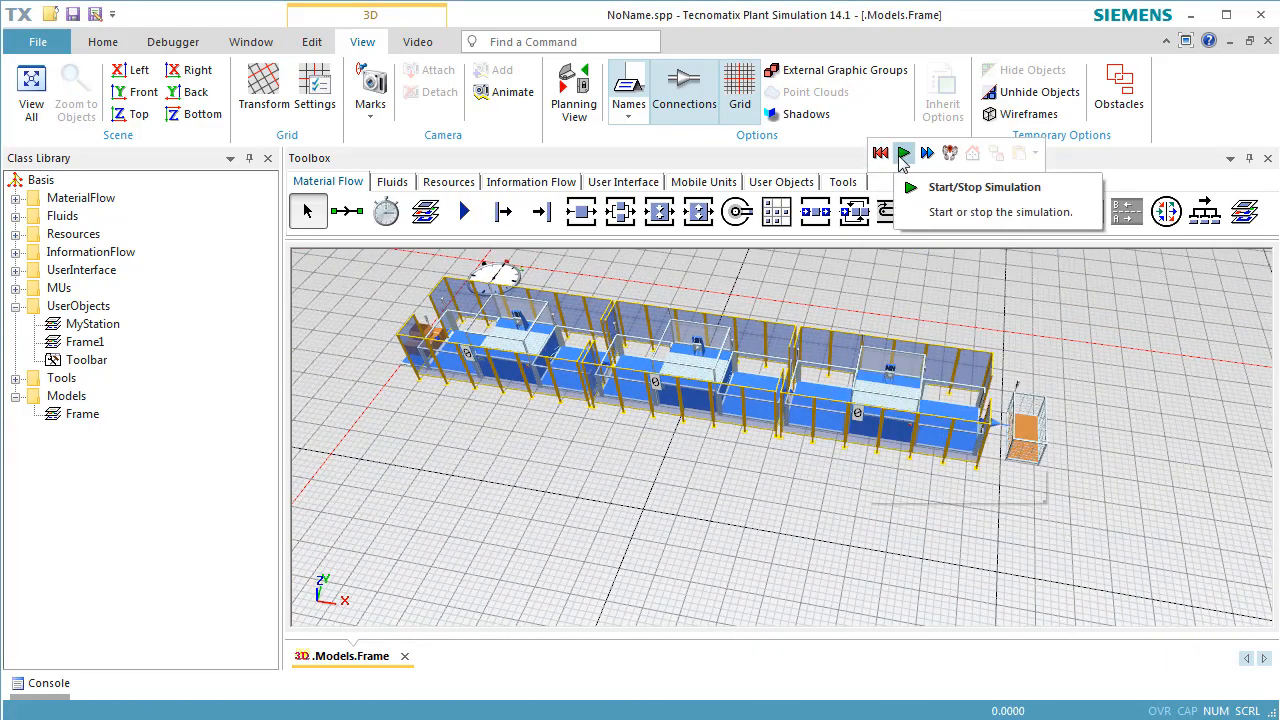
pyautogui.click(903, 154)
# Set the EventController to run in real time x 10 and view the running line from another angle.
pyautogui.doubleClick(500, 273)
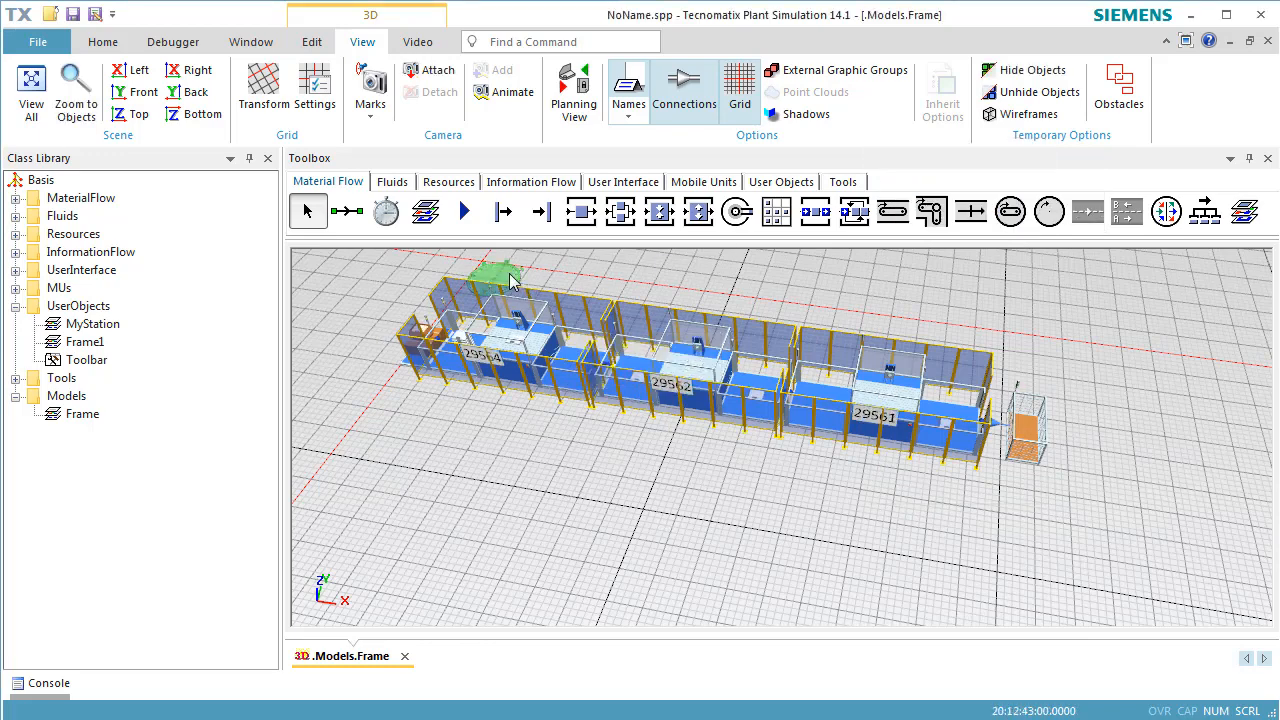
pyautogui.click(556, 450)
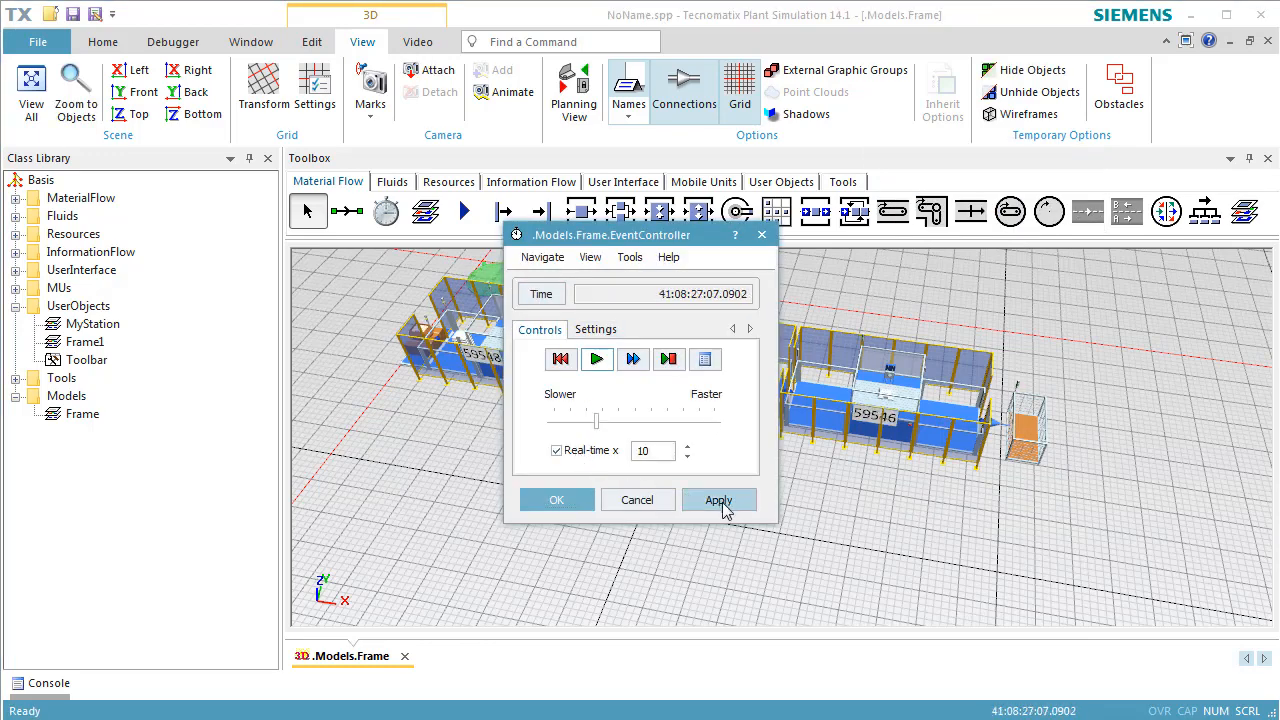
pyautogui.click(719, 500)
pyautogui.click(556, 500)
pyautogui.moveTo(654, 531); pyautogui.dragTo(712, 535, button='right')
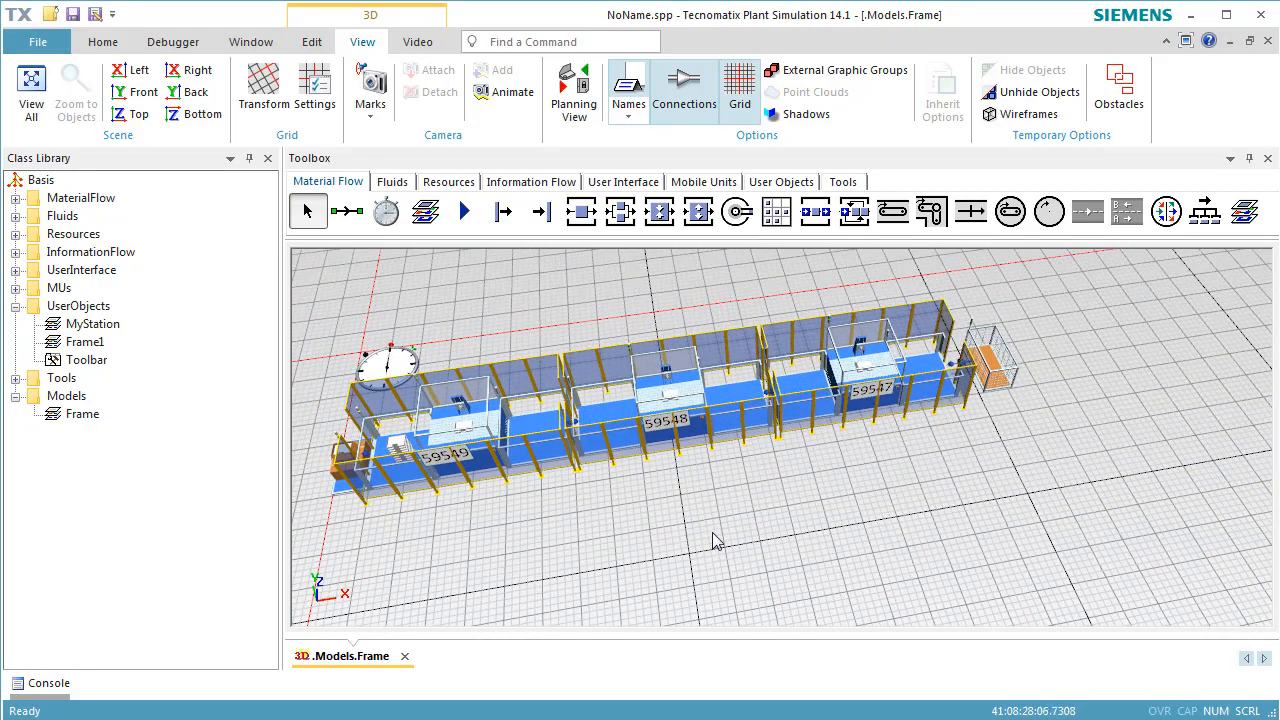